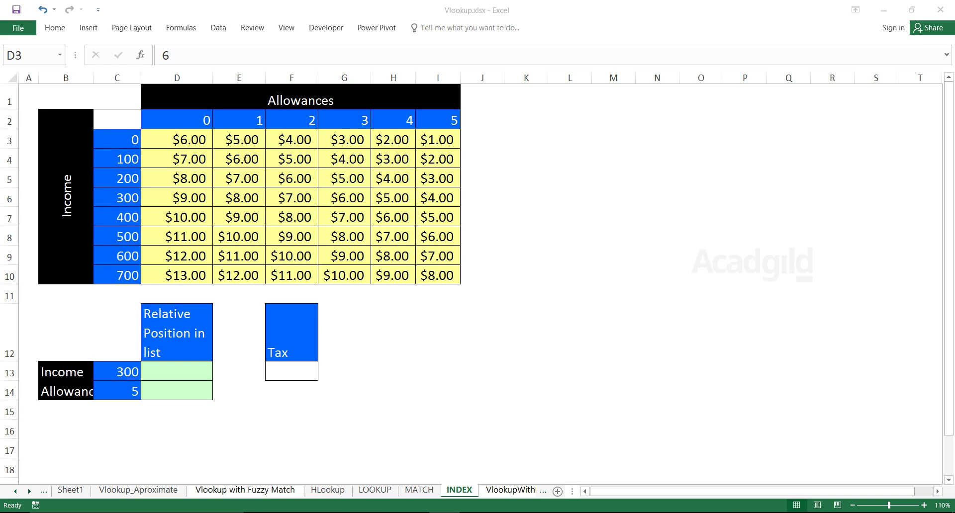
- Examine the Income and Allowance inputs, the empty result cells, and sample row and column intersections in the tax table
left_click(117, 372)
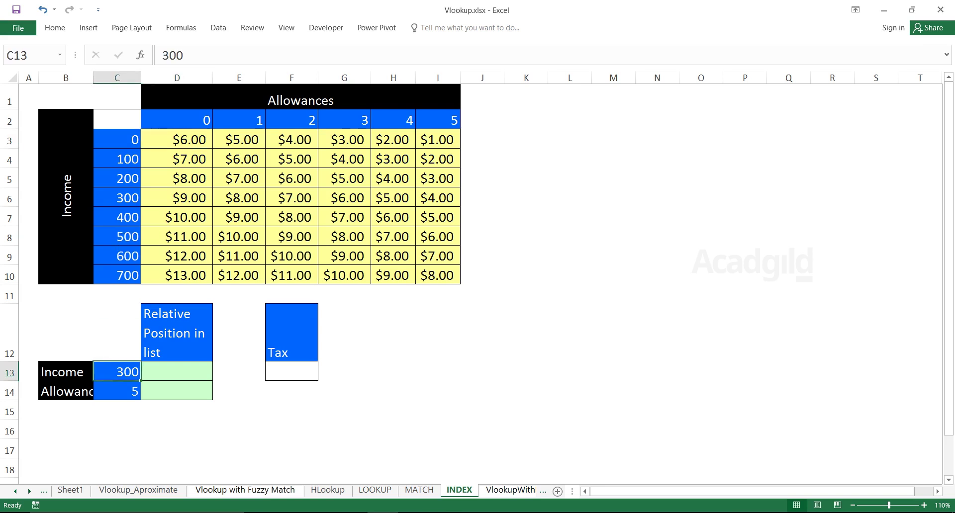
left_click(117, 391)
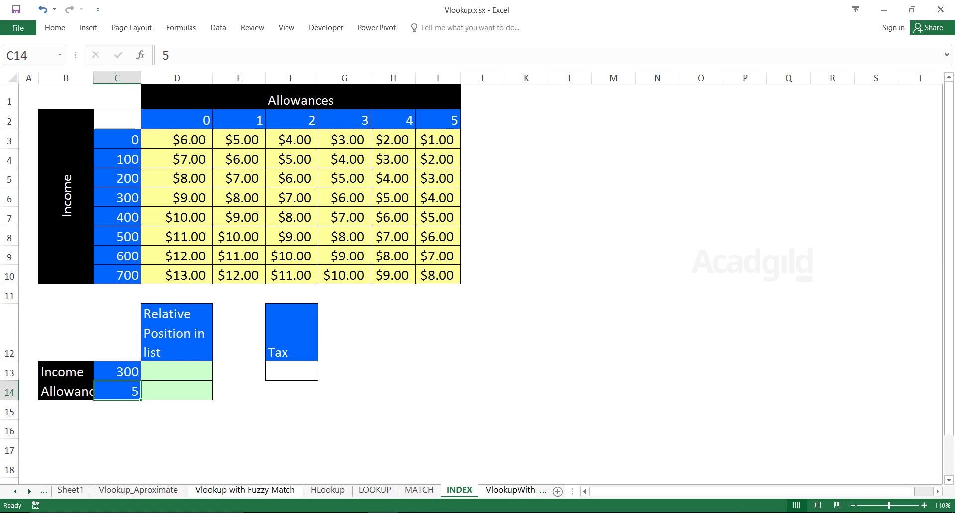
left_click(292, 372)
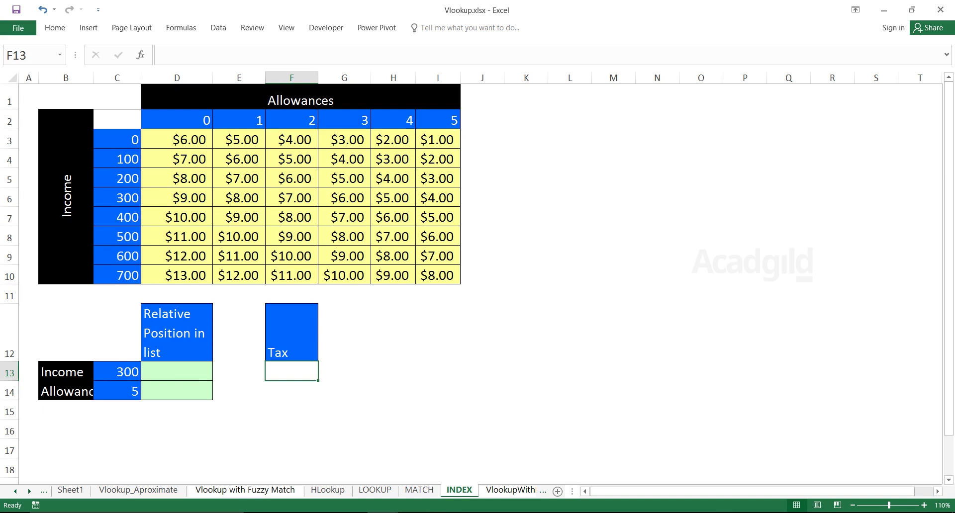
left_click_drag(177, 372, 177, 391)
left_click(292, 371)
left_click(117, 198)
left_click_drag(117, 198, 437, 197)
left_click_drag(291, 120, 291, 275, "ctrl")
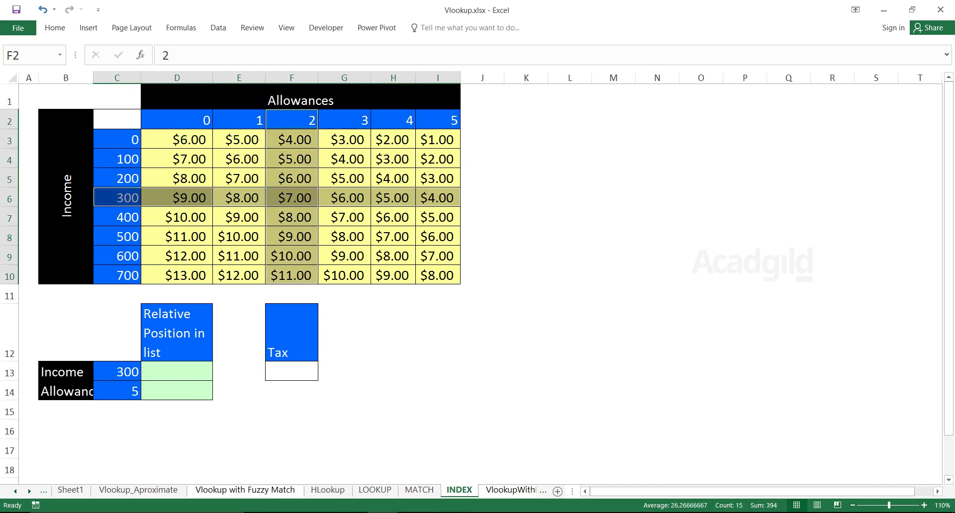
left_click(117, 237)
left_click_drag(117, 236, 482, 236)
left_click_drag(238, 120, 239, 276)
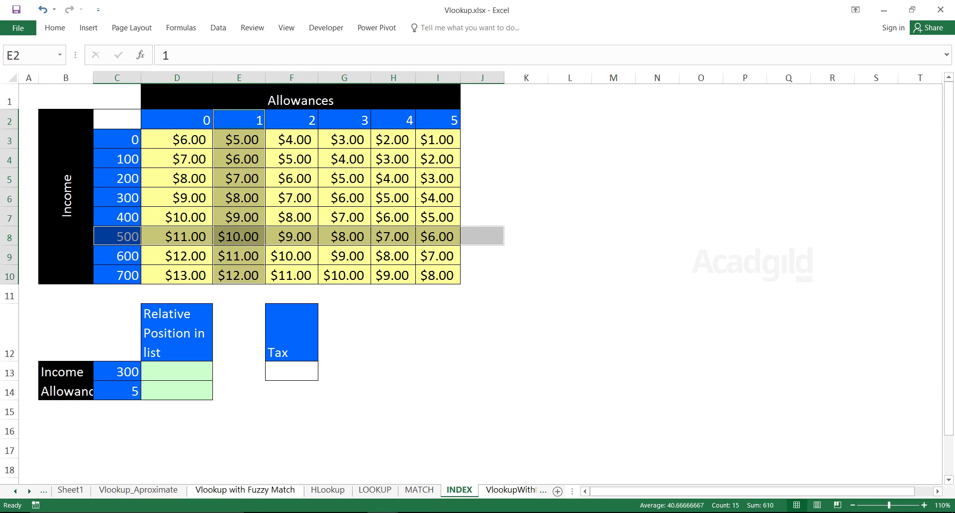
left_click(291, 371)
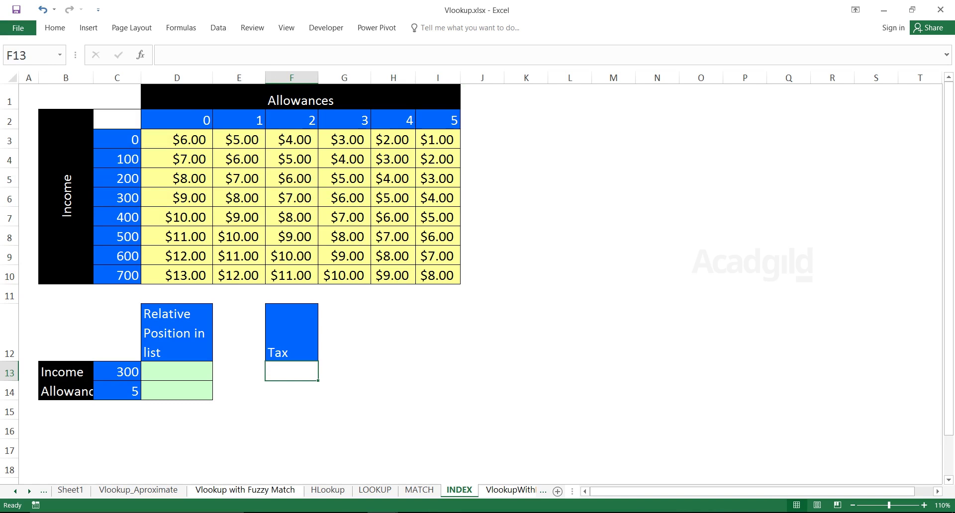
- Move the Tax heading and its empty result cell from F12:F13 to I12:I13
left_click(176, 372)
left_click_drag(292, 338, 292, 371)
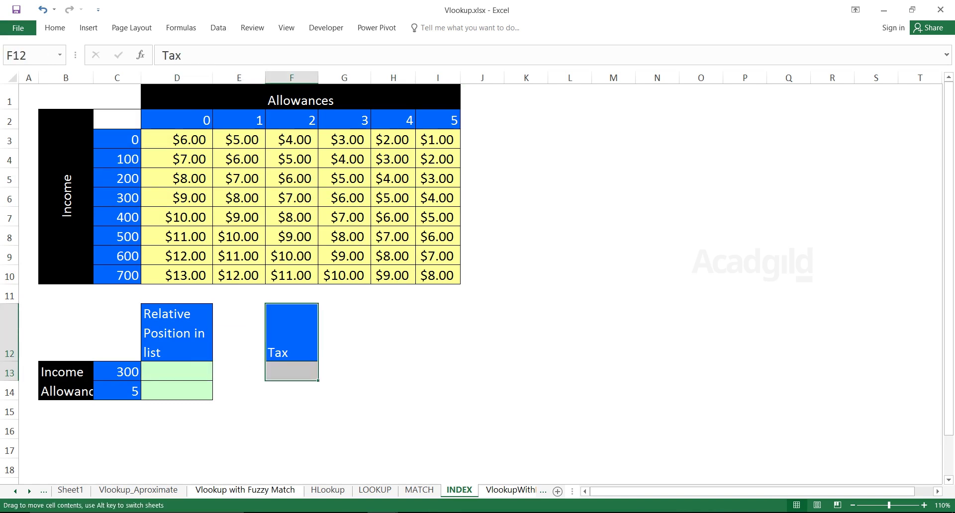
left_click_drag(319, 343, 437, 344)
- Enter =MATCH(C13,C3:C10,0) in D13 to find the income's relative position in the list
left_click(177, 372)
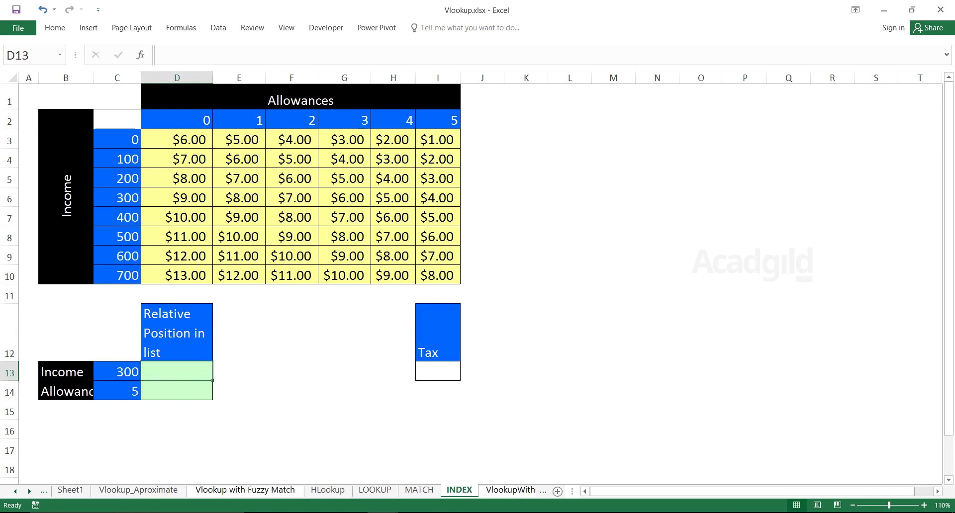
type("=Mat")
key("Tab")
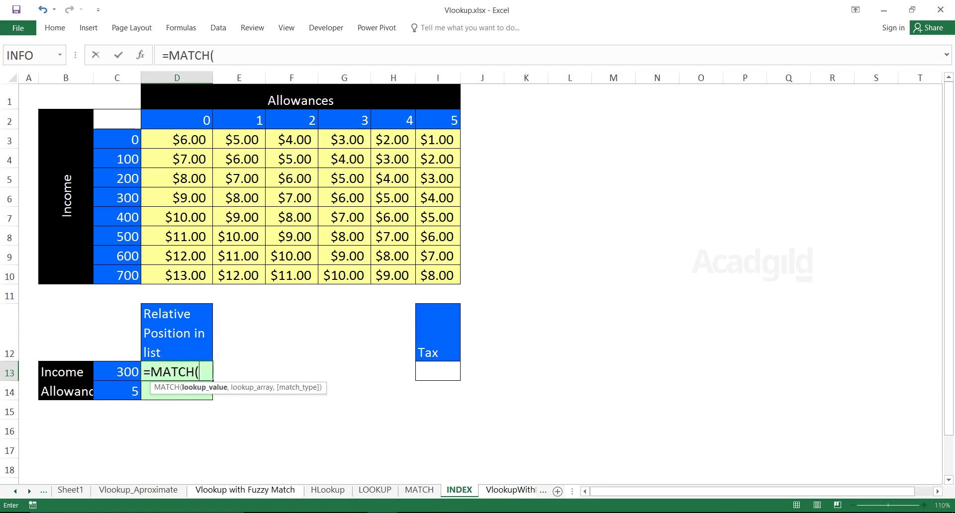
key("Left")
type(",")
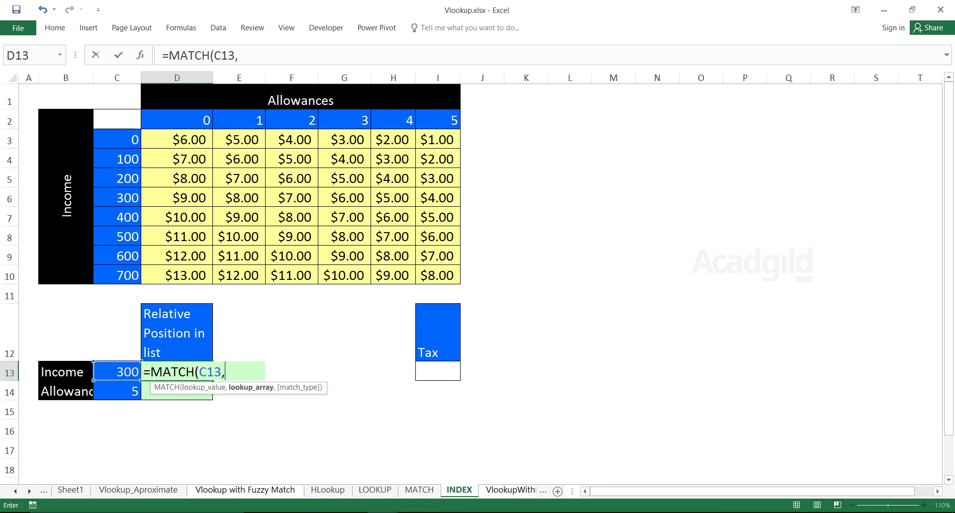
left_click_drag(117, 139, 124, 273)
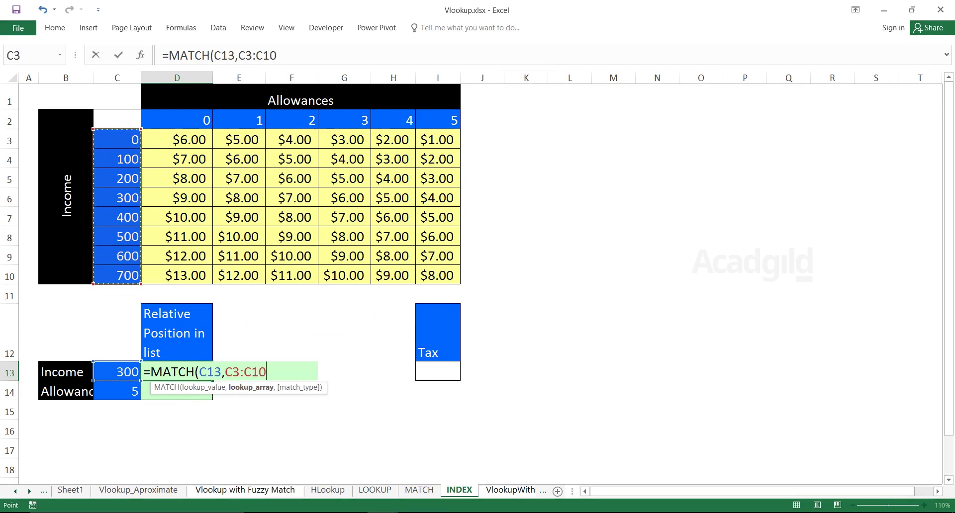
type(",0)")
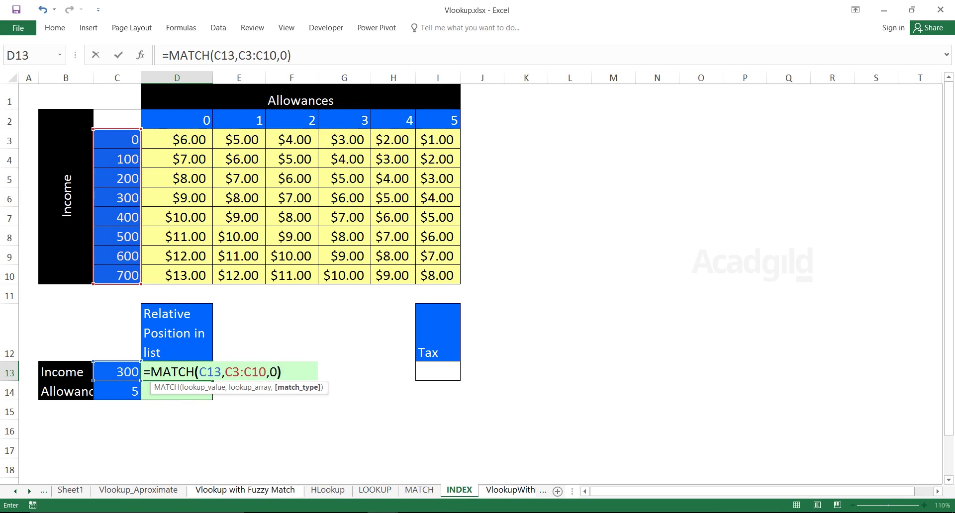
key("Return")
- Enter =MATCH(C14,D2:I2,0) in D14 to find the allowance's relative position in the header row
type("=Mat")
key("Tab")
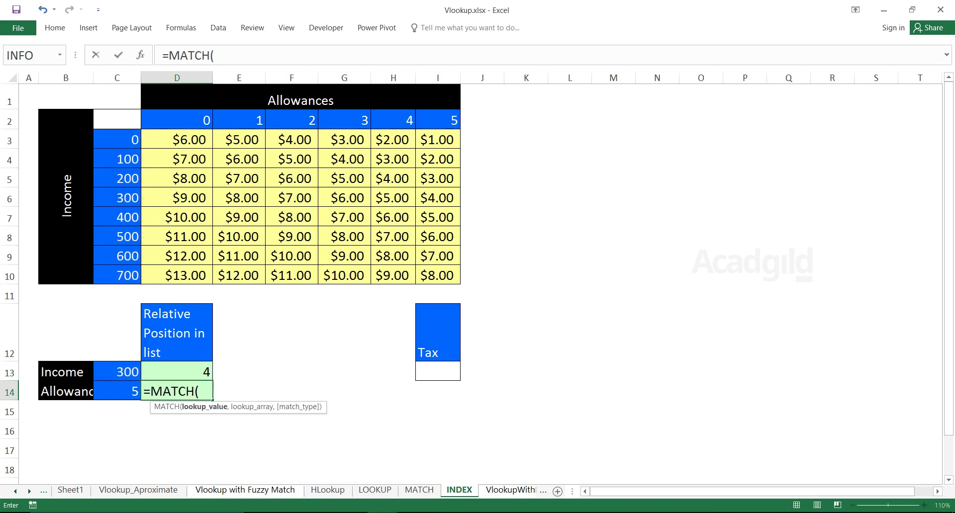
key("Left")
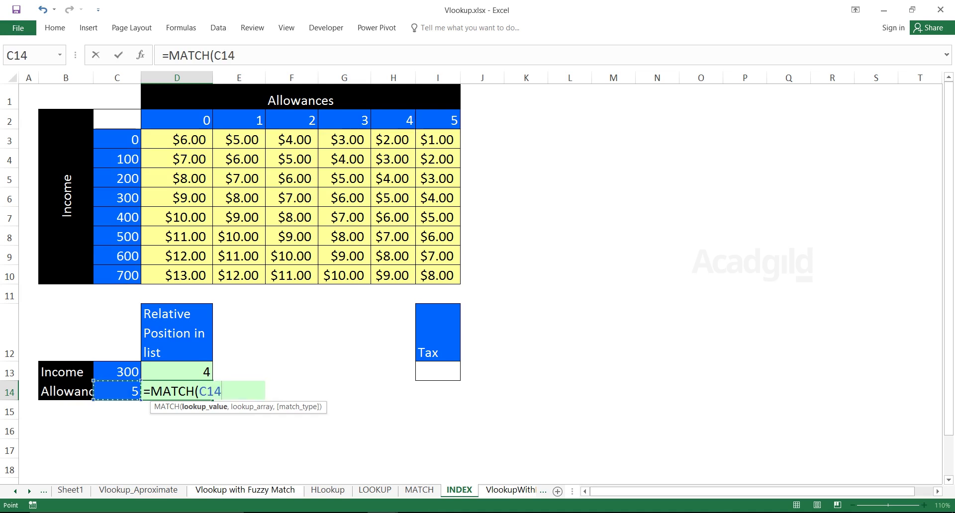
type(",")
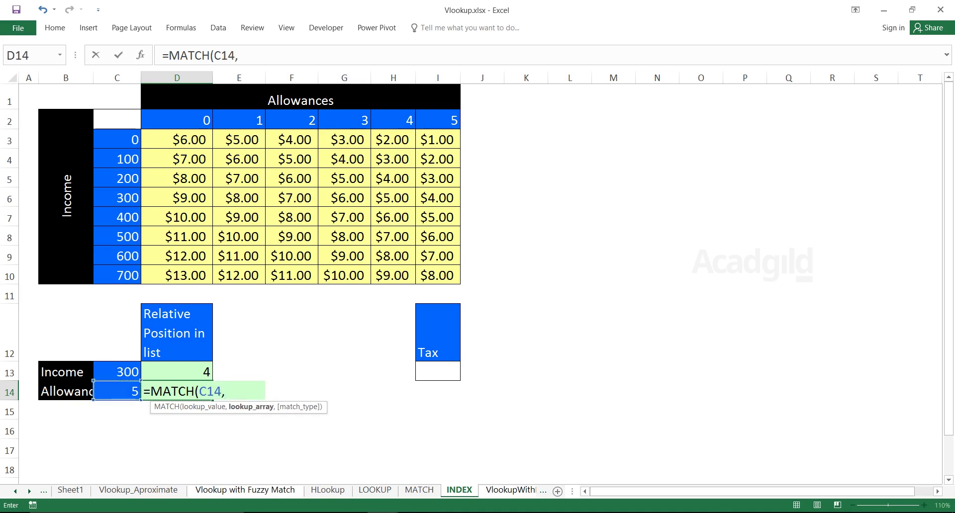
left_click_drag(177, 120, 437, 120)
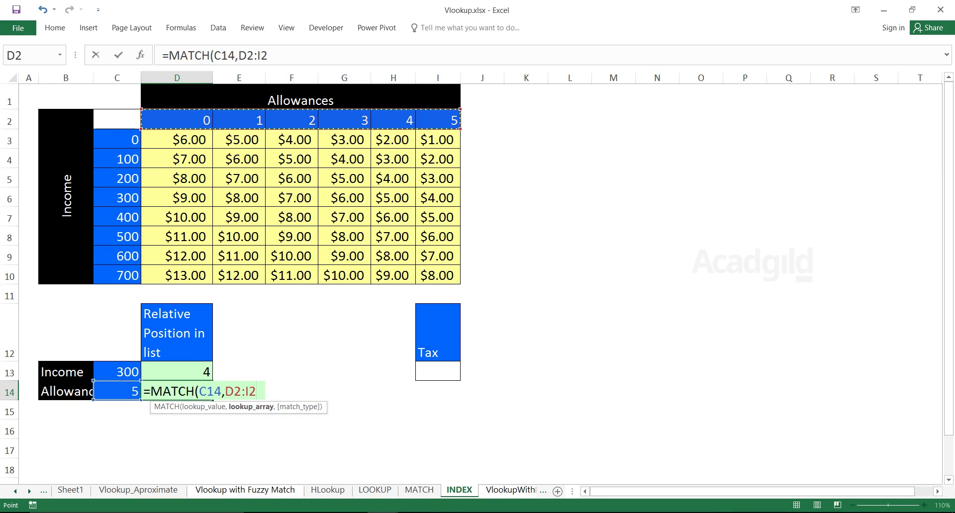
type(",0)")
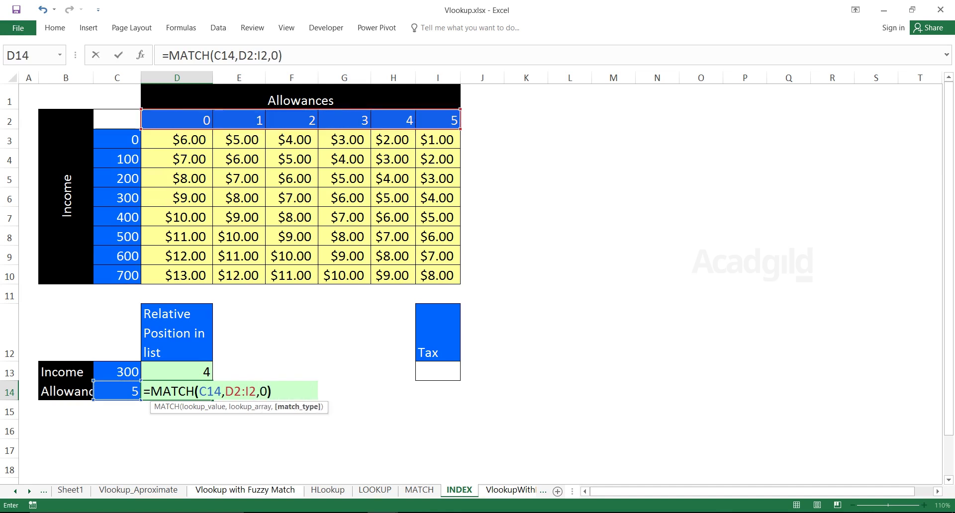
key("Return")
key("Up")
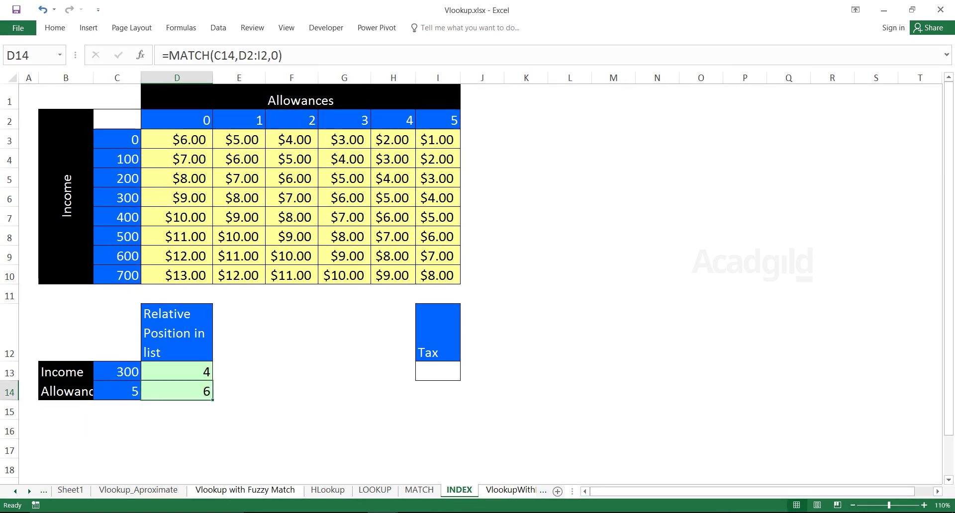
- Review both relative positions and trace the intersection of the income 300 row with the allowance 5 column
left_click_drag(177, 372, 176, 391)
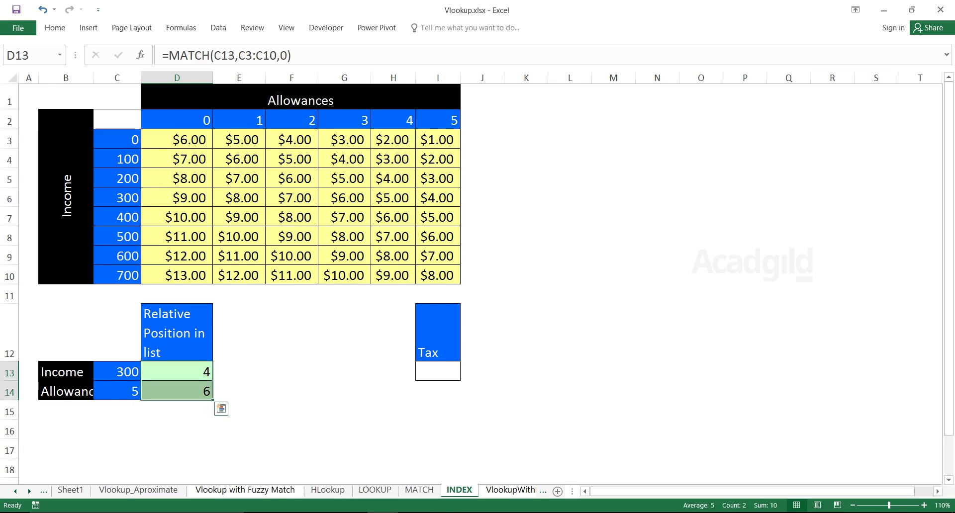
left_click(176, 372)
left_click_drag(117, 372, 177, 372)
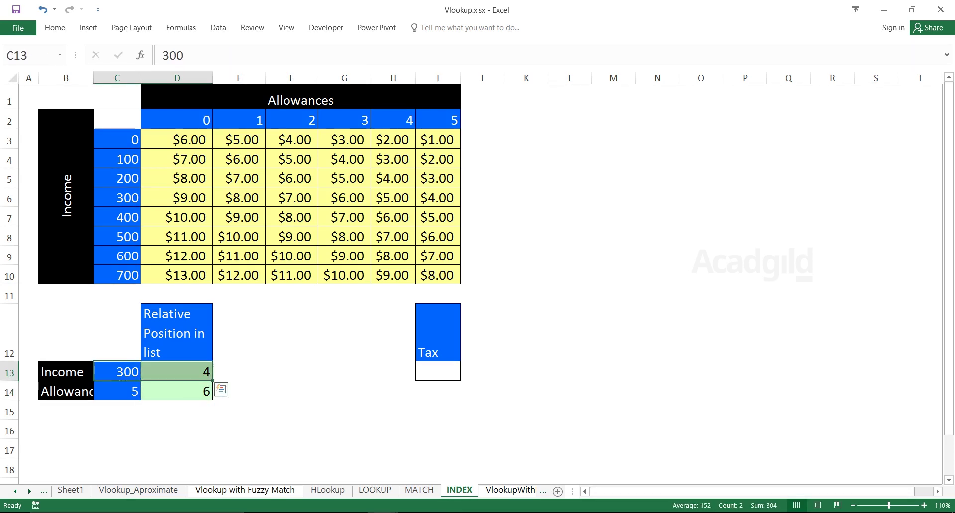
left_click_drag(117, 198, 438, 198)
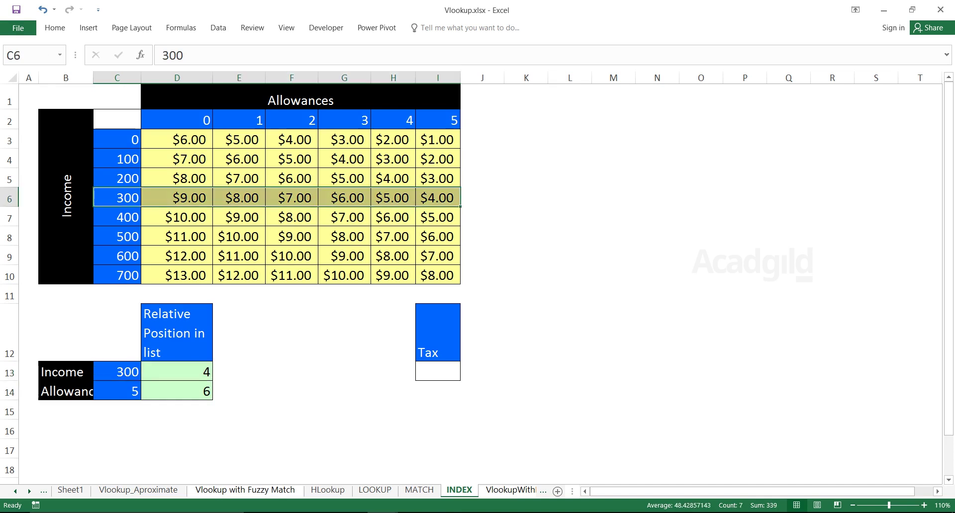
left_click_drag(438, 120, 437, 276)
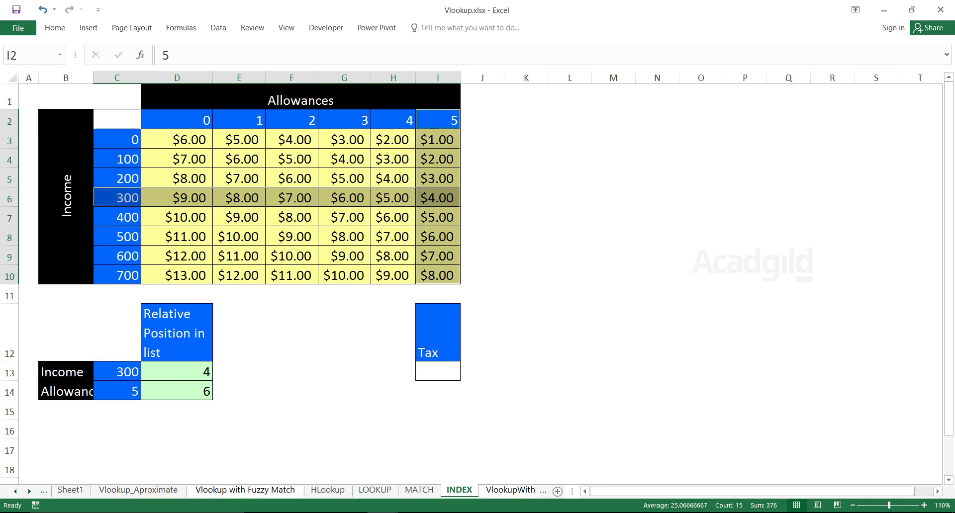
- Start an INDEX formula in the Tax result cell I13 with D3:I10 as its array
left_click(438, 371)
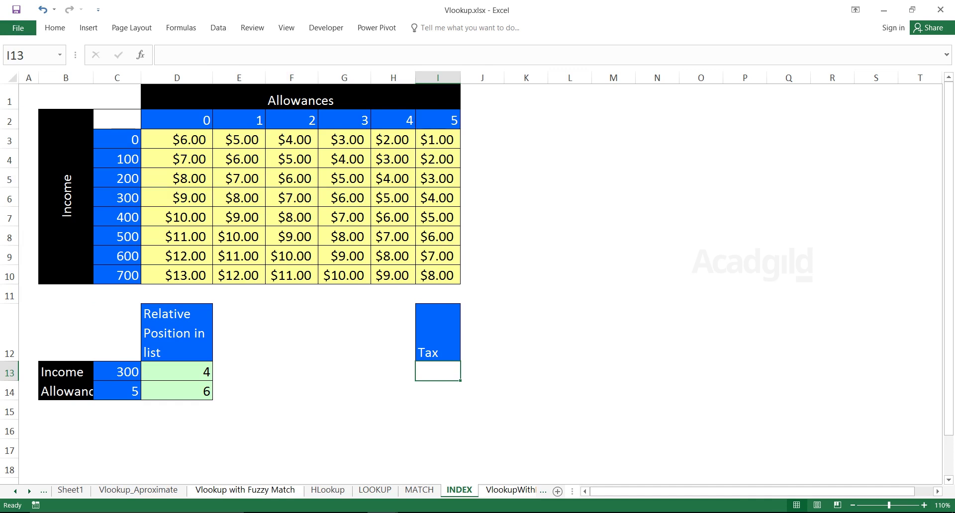
type("=Index")
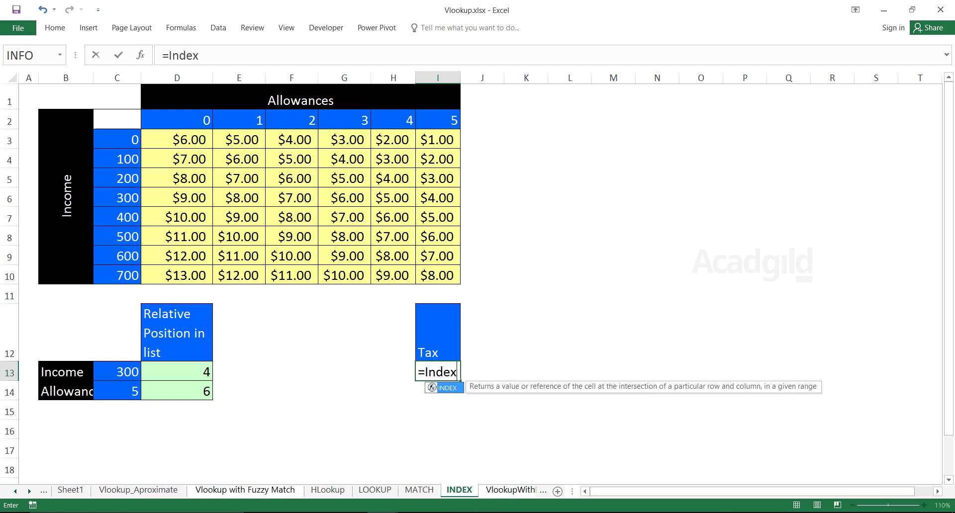
key("Tab")
key("BackSpace")
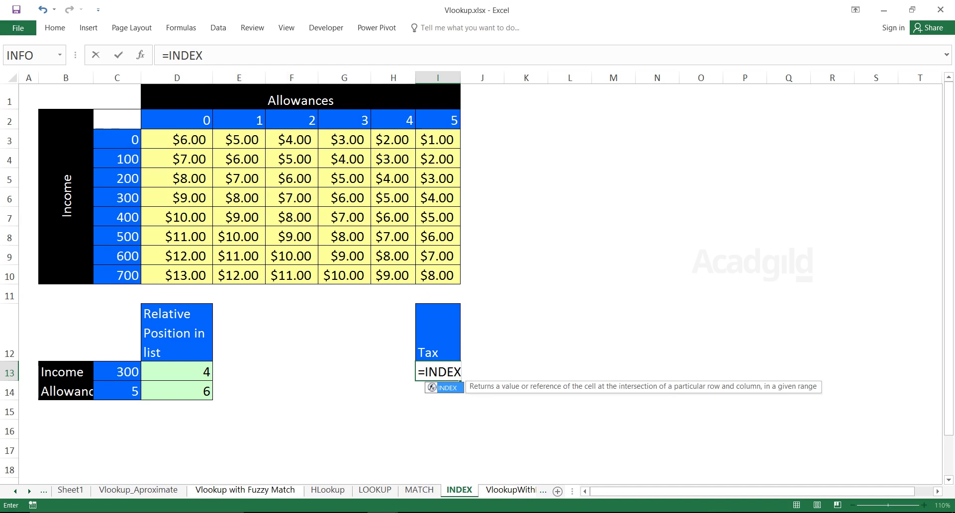
left_click_drag(643, 387, 643, 224)
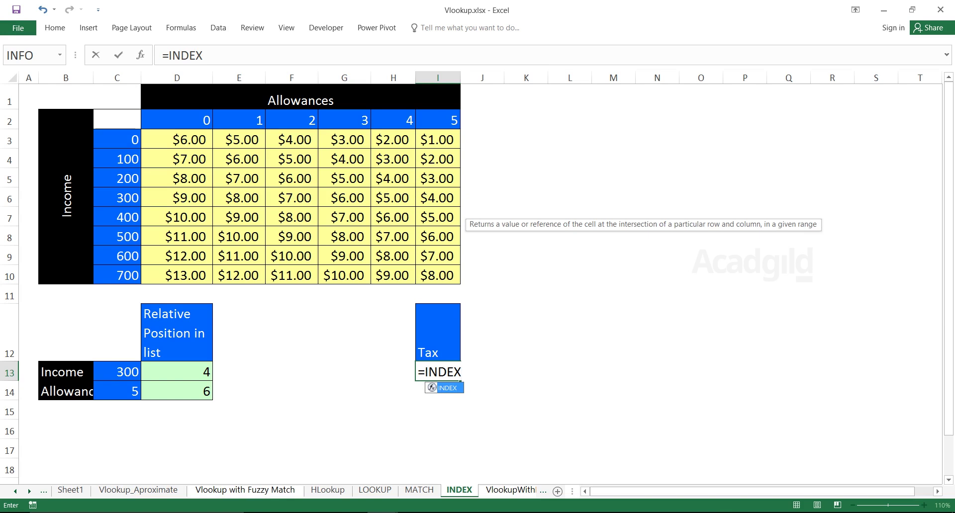
type("(")
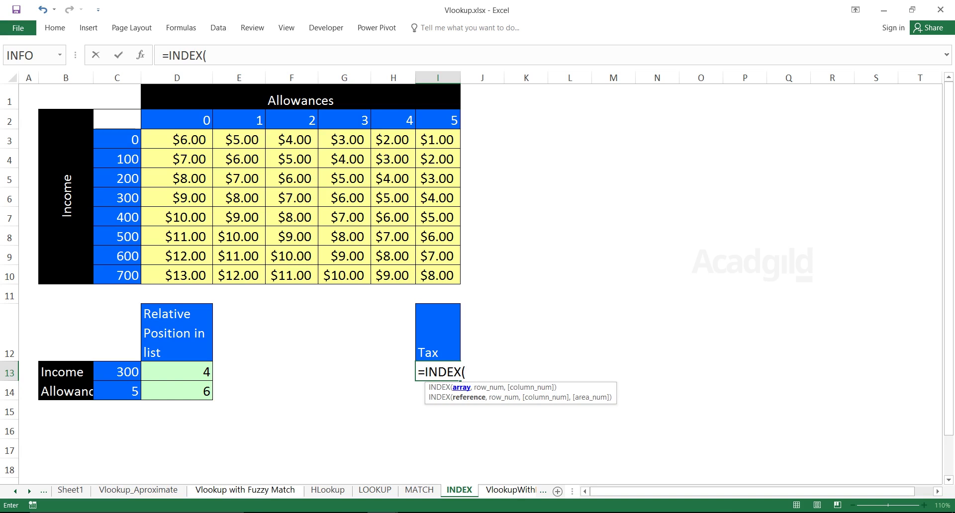
left_click_drag(177, 140, 447, 277)
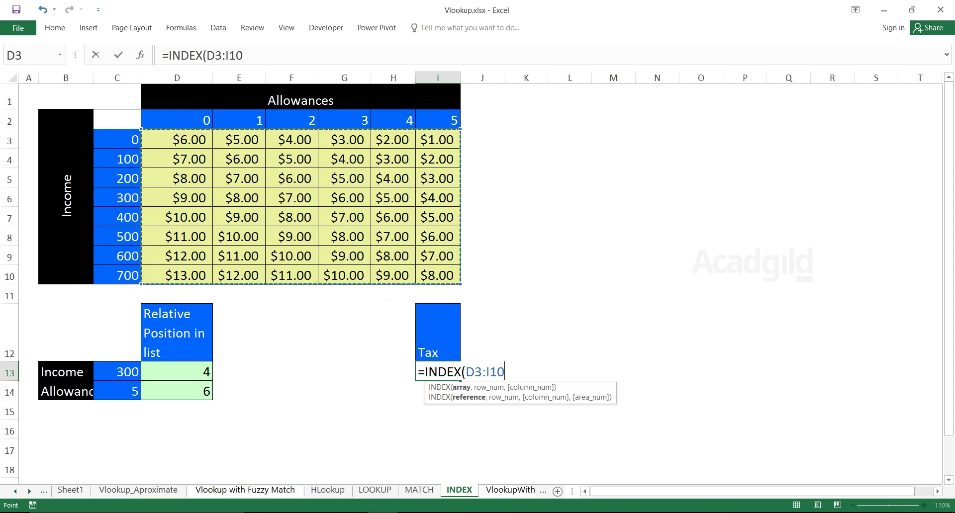
type(",")
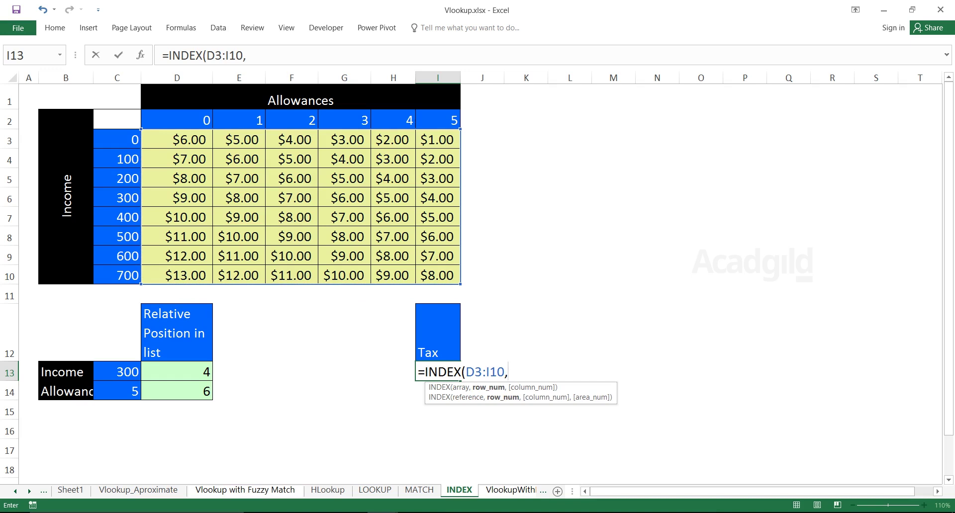
- Complete the INDEX formula with D13 as the row number and D14 as the column number
left_click(177, 372)
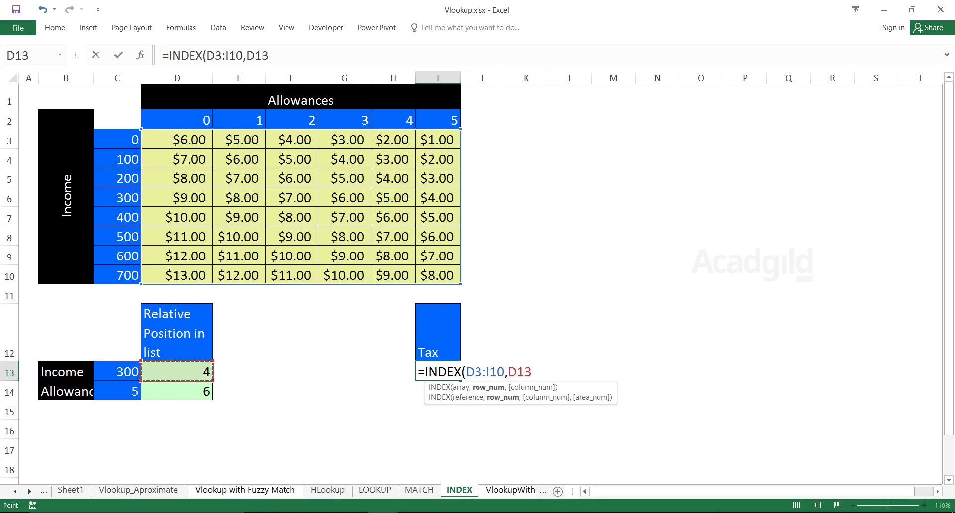
type(",")
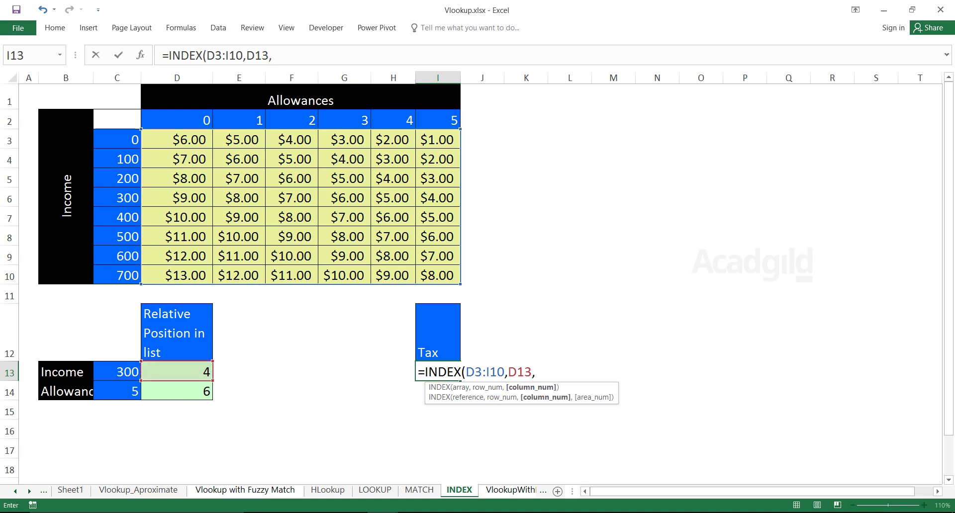
left_click(177, 391)
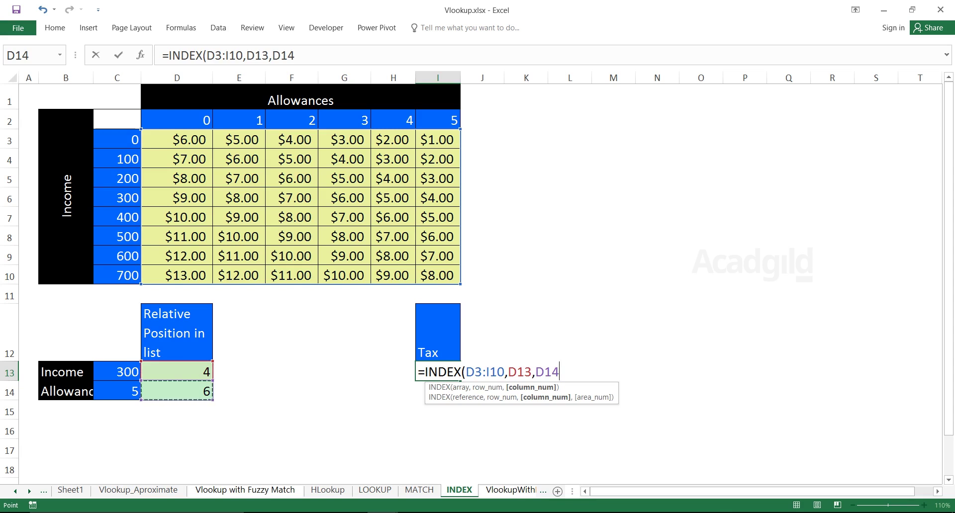
type(")")
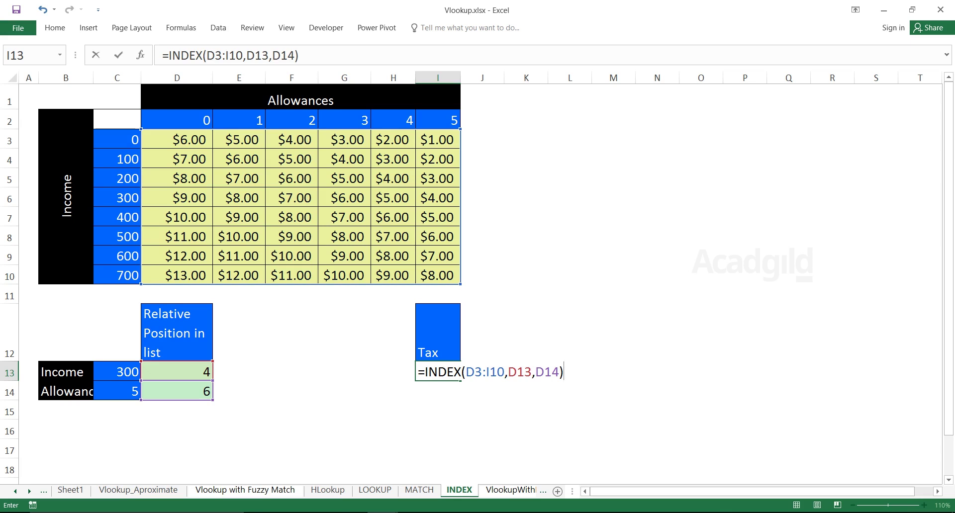
key("Return")
key("Up")
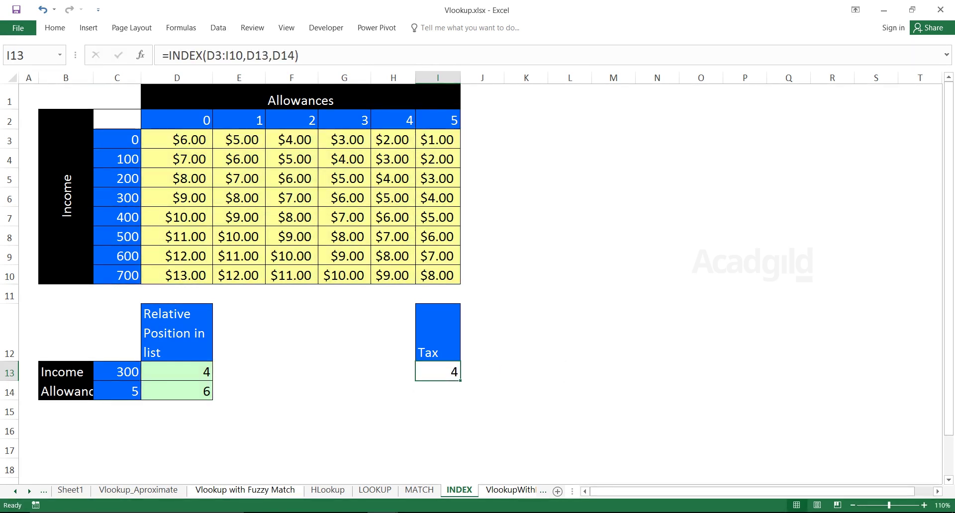
- Set the Income lookup value in C13 to 400
left_click(117, 372)
type("400")
key("Return")
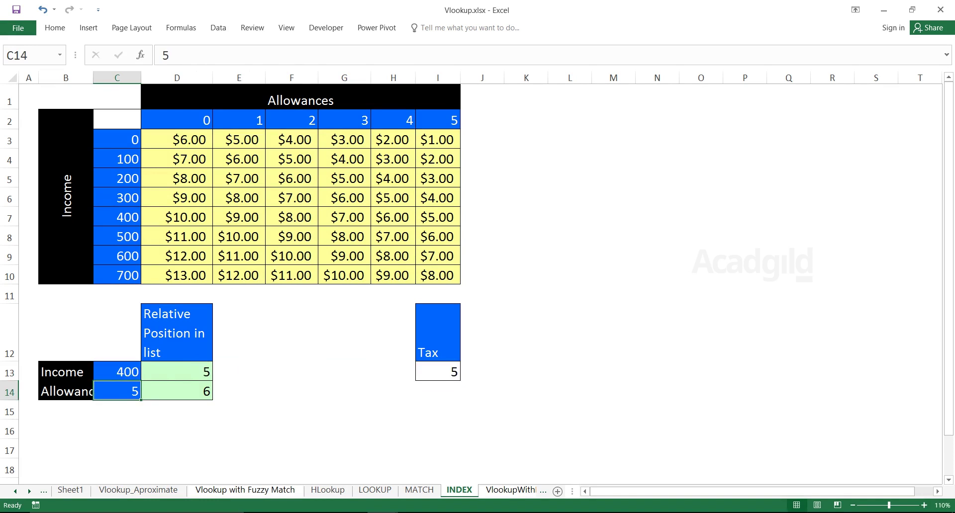
- Set the Allowance lookup value in C14 to 2 and check the Tax result formula in I13
type("2")
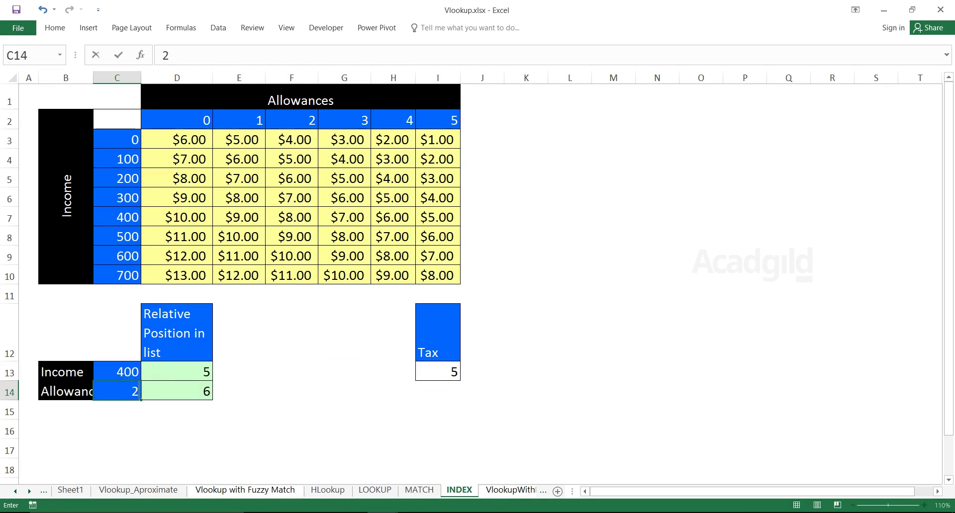
key("Return")
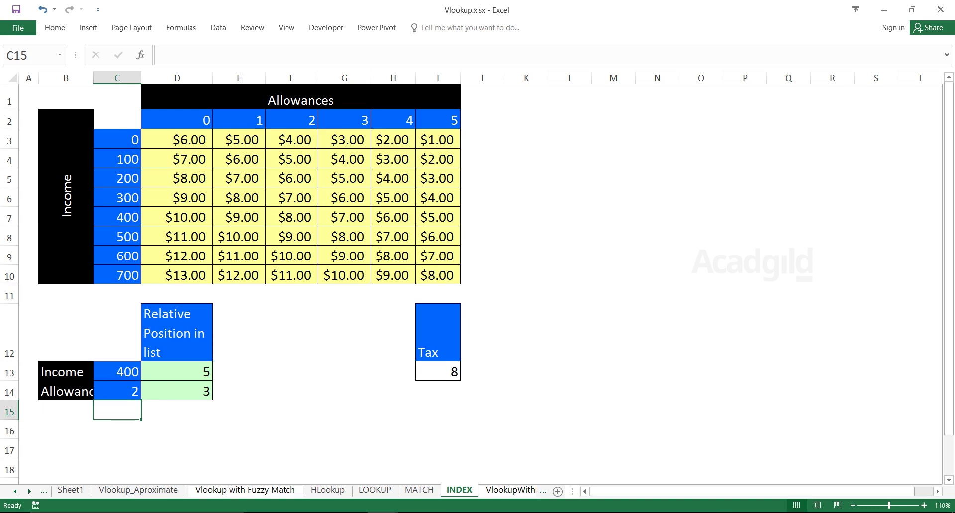
left_click(438, 372)
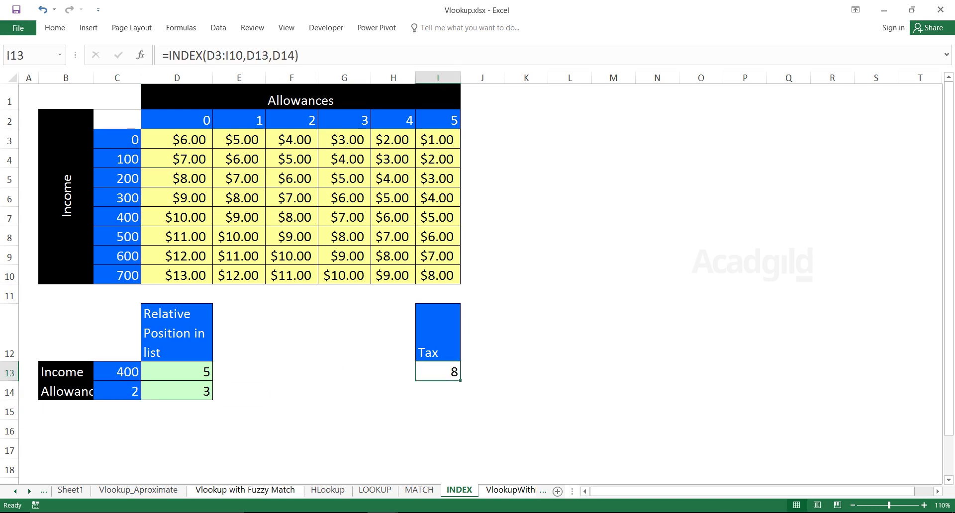
- Review the Income and Allowance lookup values, their relative positions and the Tax result cell
left_click_drag(117, 371, 118, 392)
left_click_drag(177, 371, 176, 391)
left_click(438, 372)
left_click(117, 372)
left_click(117, 391)
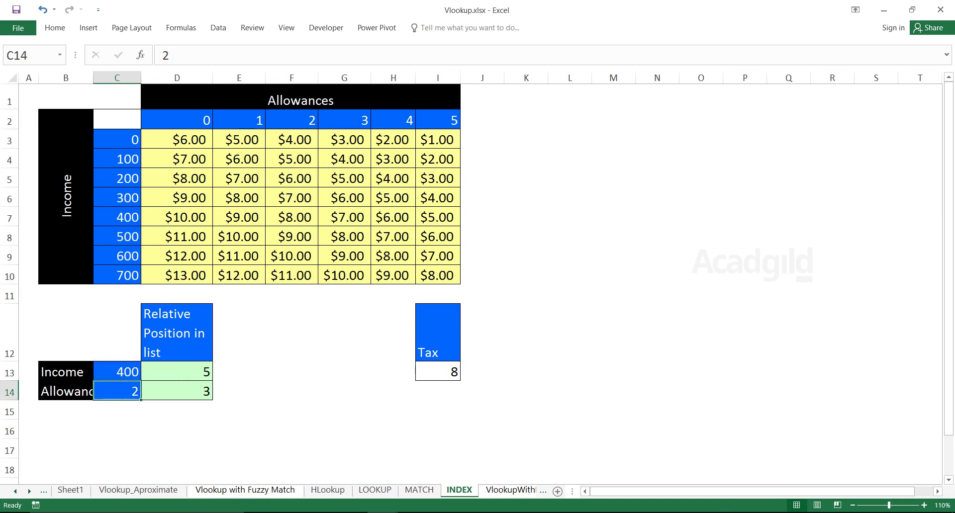
- Trace the intersection of the income 400 row with the allowance 2 column in the tax table
left_click(117, 217)
key("shift+Right")
key("shift+Right")
key("shift+Right")
key("shift+Right")
key("shift+Right")
key("shift+Right")
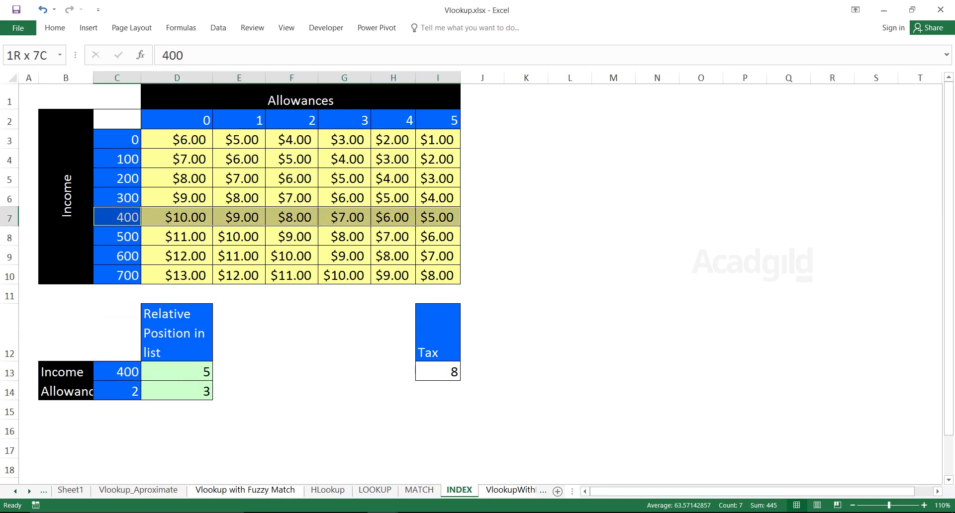
left_click_drag(239, 121, 239, 276)
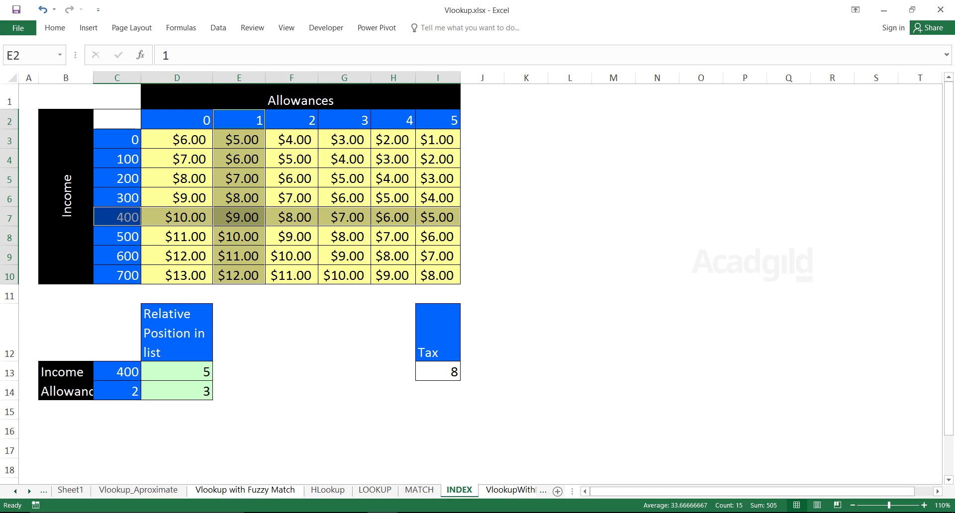
left_click(117, 391)
left_click_drag(117, 217, 448, 219)
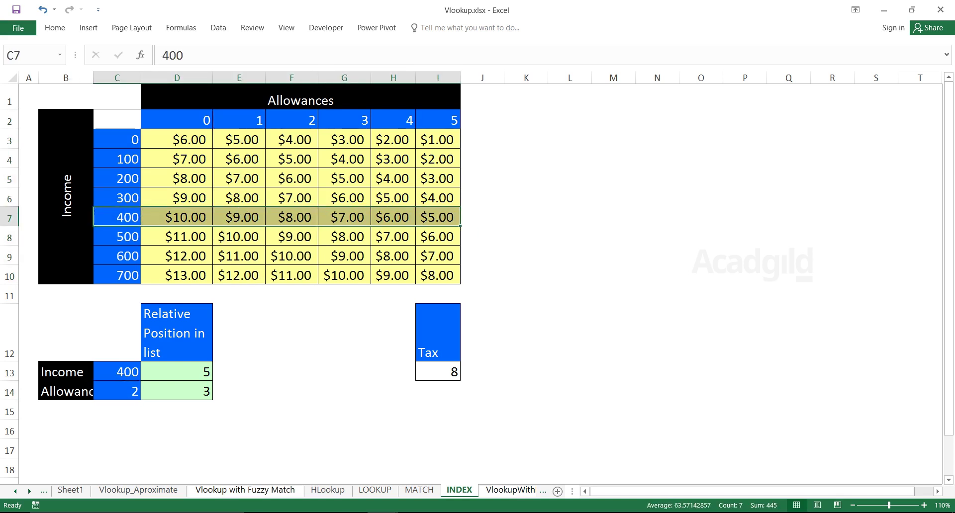
left_click_drag(291, 121, 292, 276)
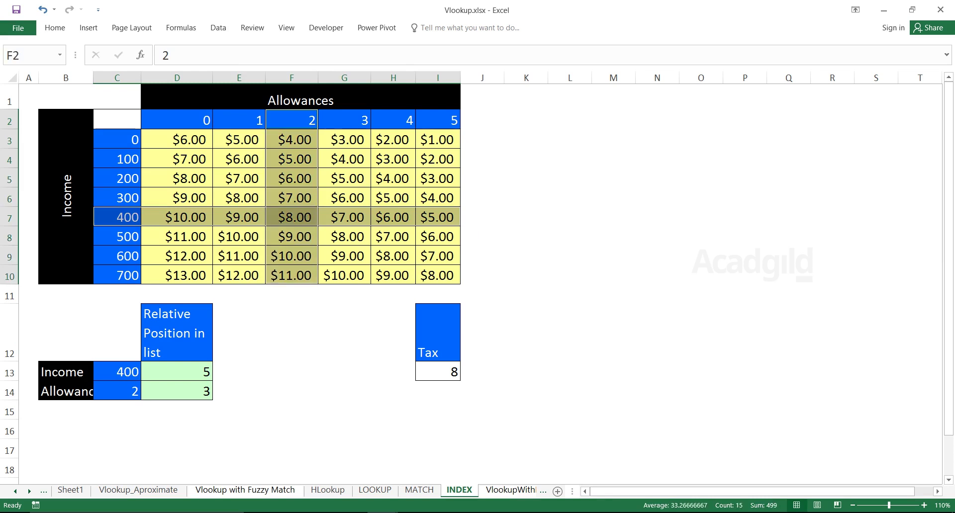
- Clear the Tax result cell I13 and restart its INDEX formula with D3:I10 as the array
double_click(438, 372)
key("Return")
key("Up")
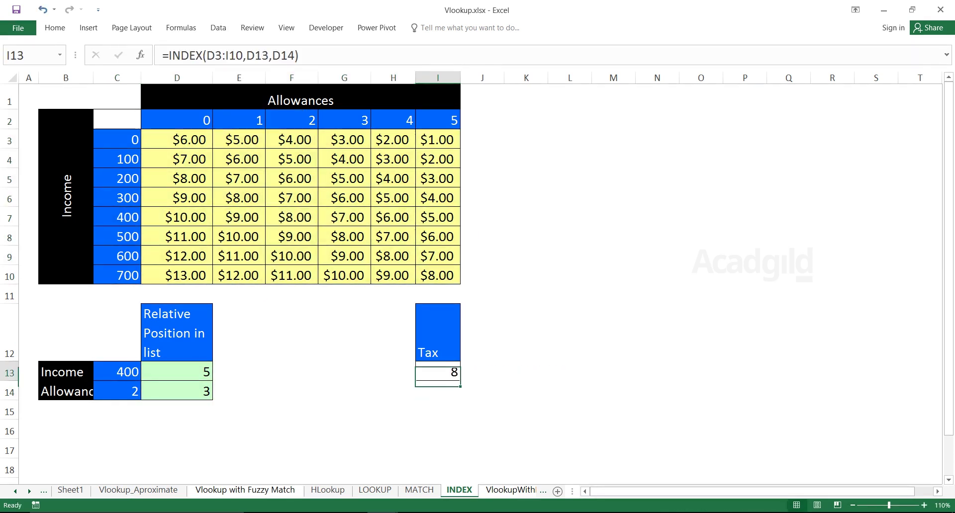
key("Delete")
type("=In")
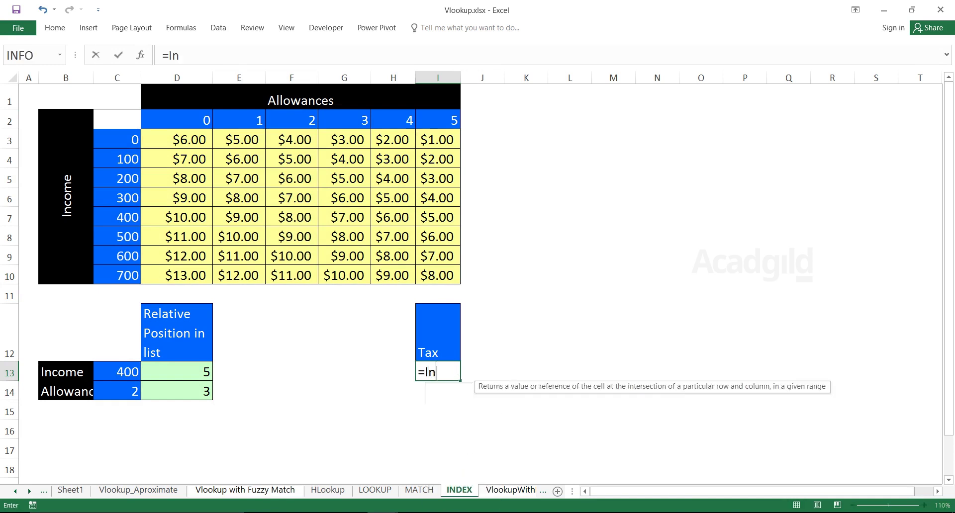
type("dex")
key("Tab")
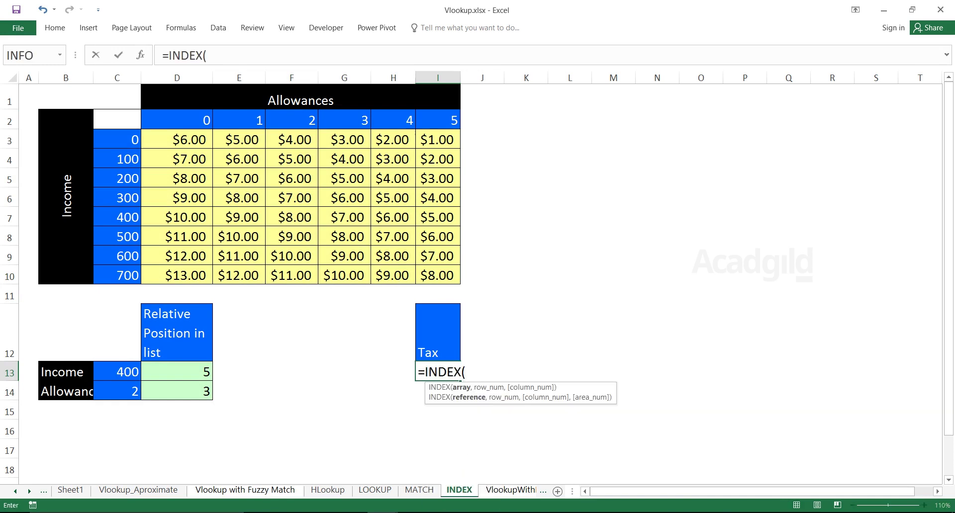
left_click_drag(164, 139, 438, 275)
type(",")
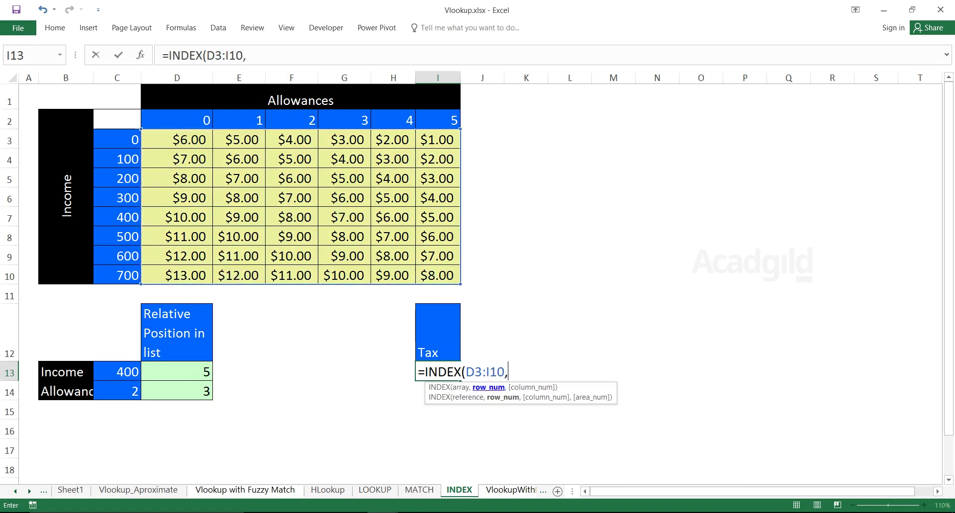
- Reference D13 as the row number and D14 as the column number in the INDEX formula
left_click(177, 372)
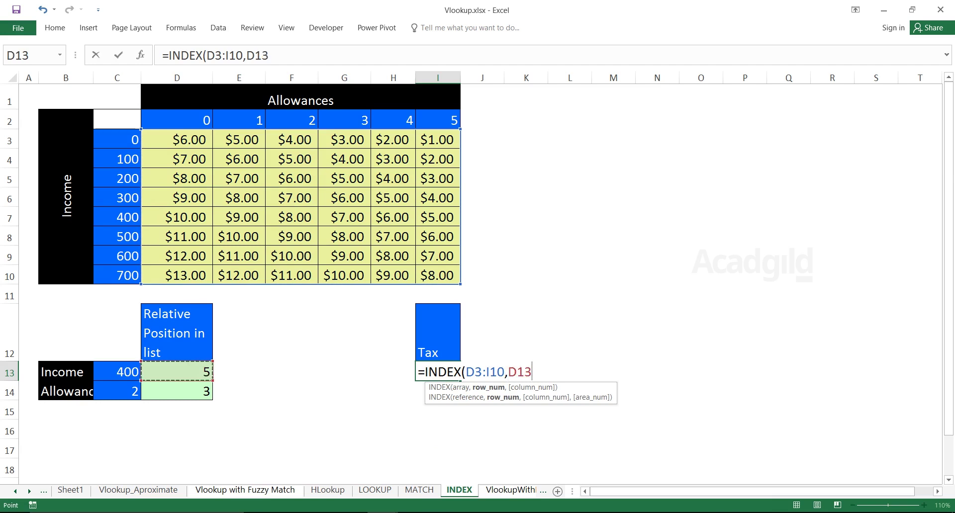
type(",")
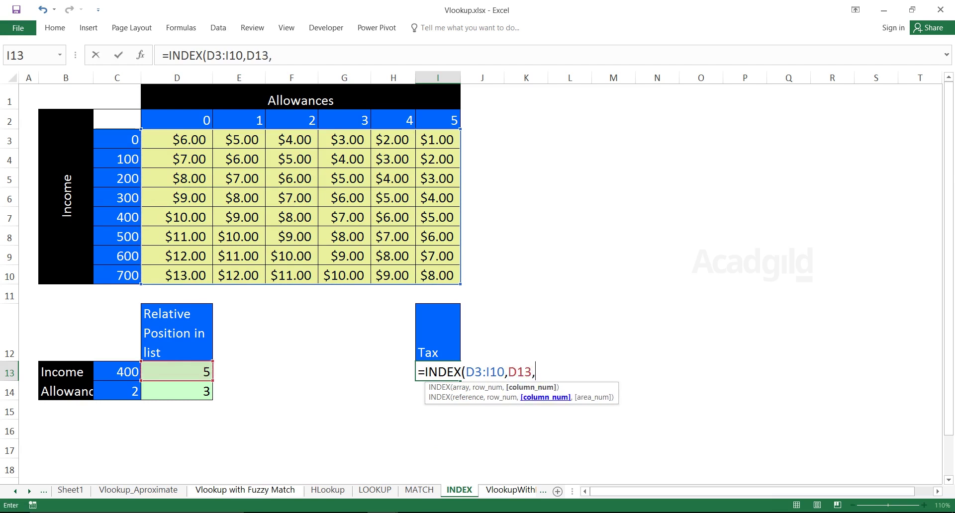
left_click(177, 392)
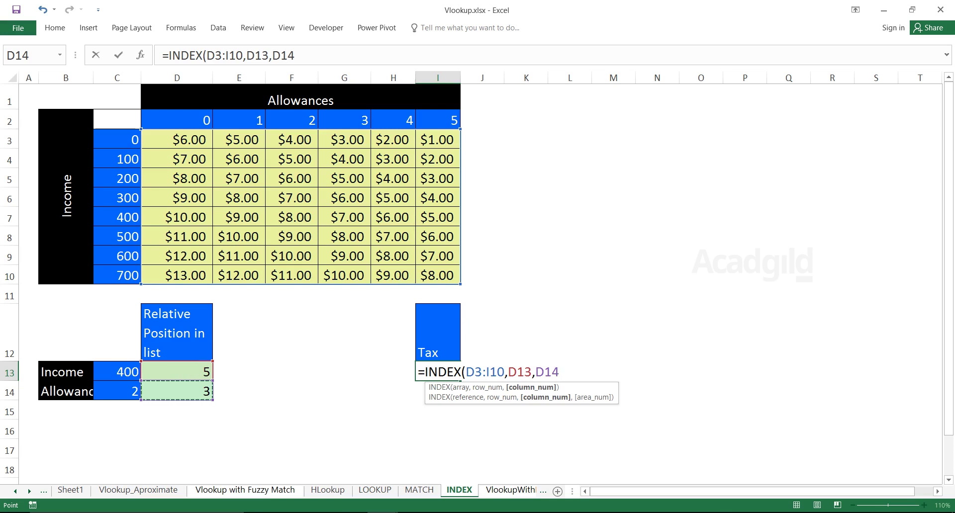
- Try the fixed numbers 3 and 4 in place of the row and column references in the INDEX formula
key("BackSpace")
key("BackSpace")
key("BackSpace")
key("BackSpace")
key("BackSpace")
key("BackSpace")
key("BackSpace")
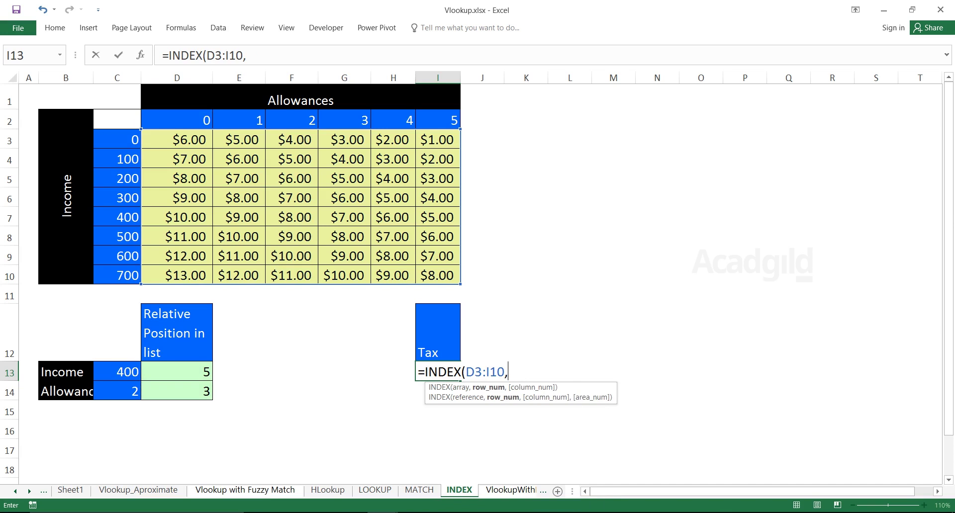
type("3,4")
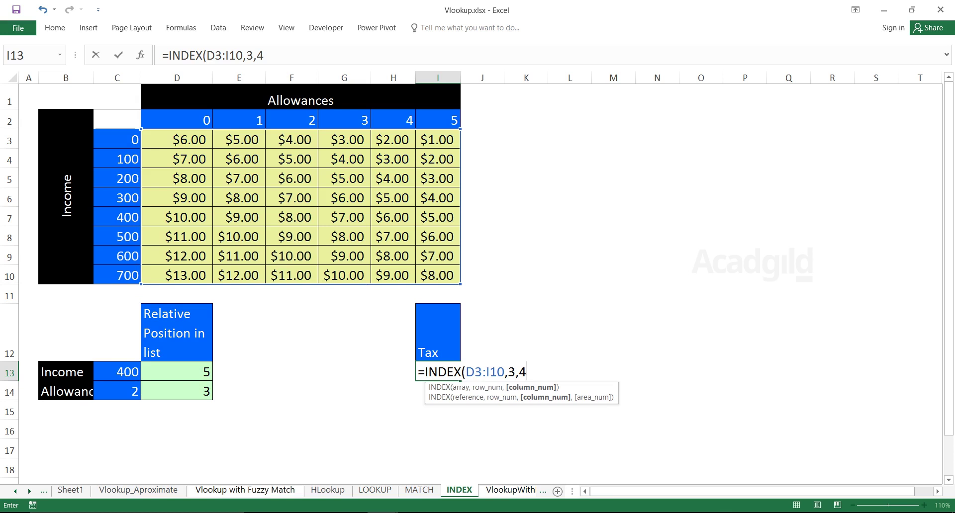
key("BackSpace")
key("BackSpace")
key("BackSpace")
- Complete the INDEX formula in I13 with D13 as row number and D14 as column number, and review it
left_click(177, 372)
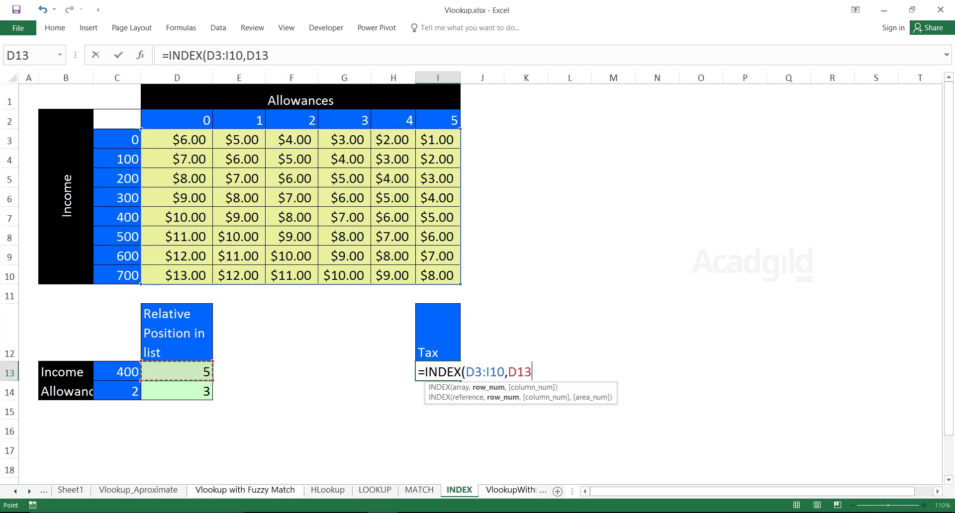
type(",")
left_click(177, 391)
type(")")
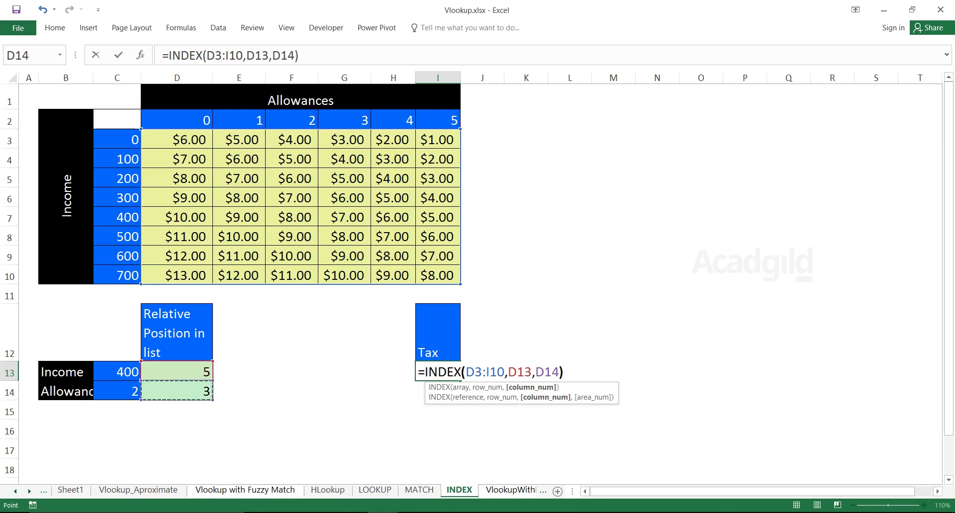
key("Return")
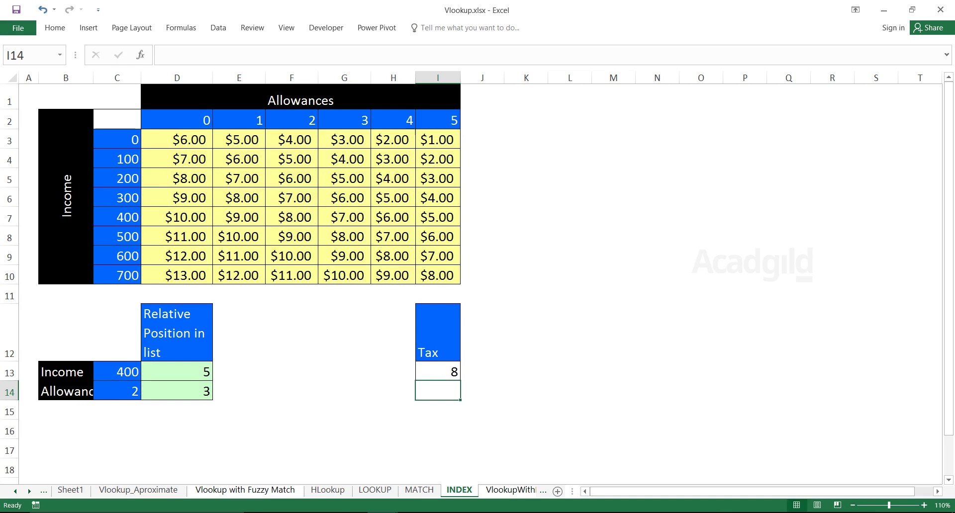
double_click(438, 372)
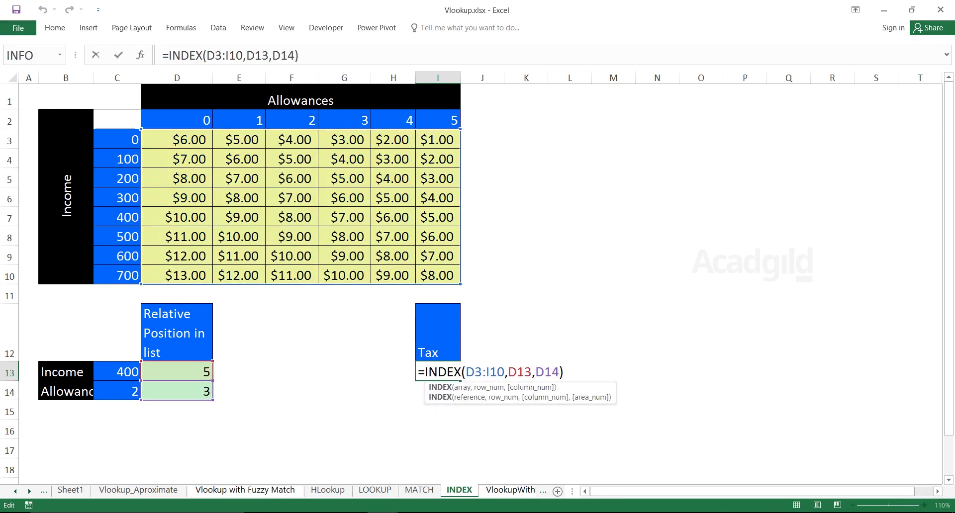
key("Return")
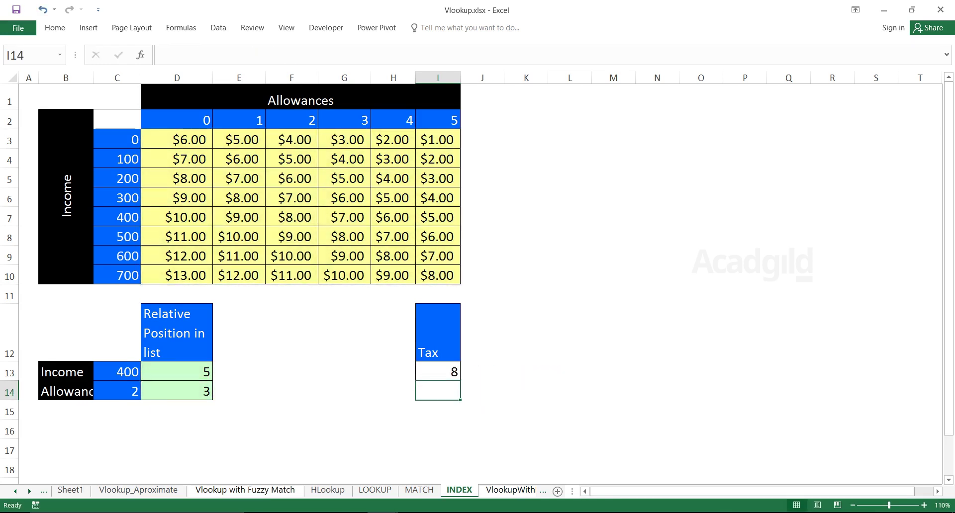
- Set the Allowance lookup value in C14 to 4 and trace where the income 400 row meets the allowance 4 column
double_click(117, 392)
key("BackSpace")
type("4")
key("Return")
left_click_drag(117, 217, 437, 217)
left_click_drag(393, 120, 393, 275)
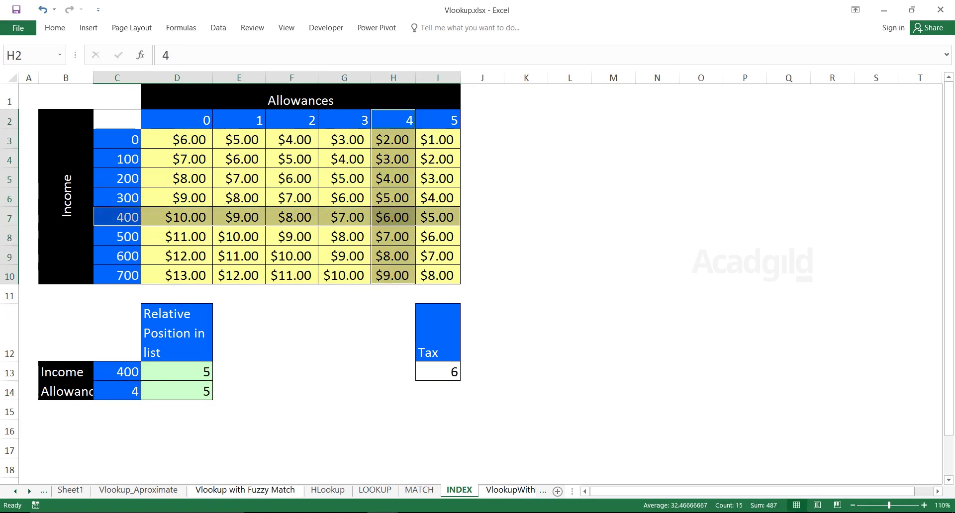
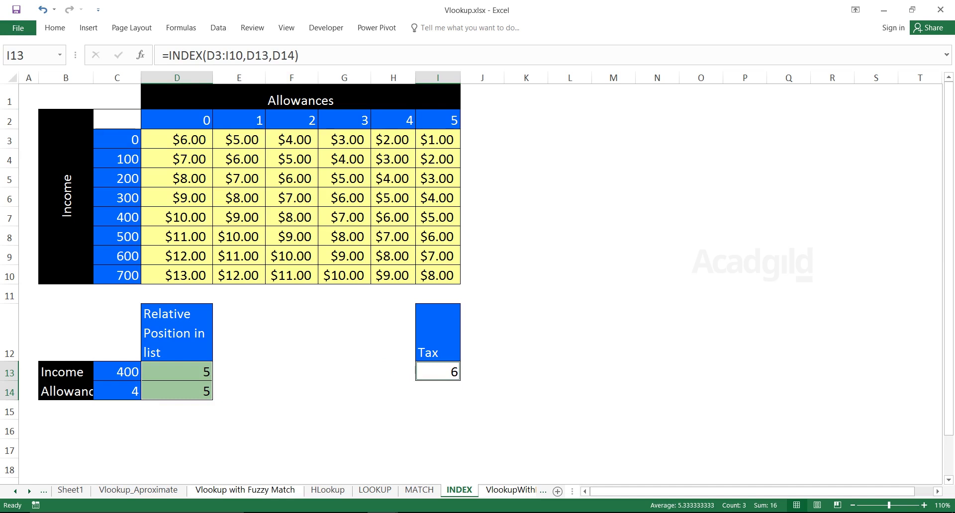
- Start a second INDEX formula in I15, below the Tax result, with D3:I10 as its array
left_click(569, 256)
left_click(393, 411)
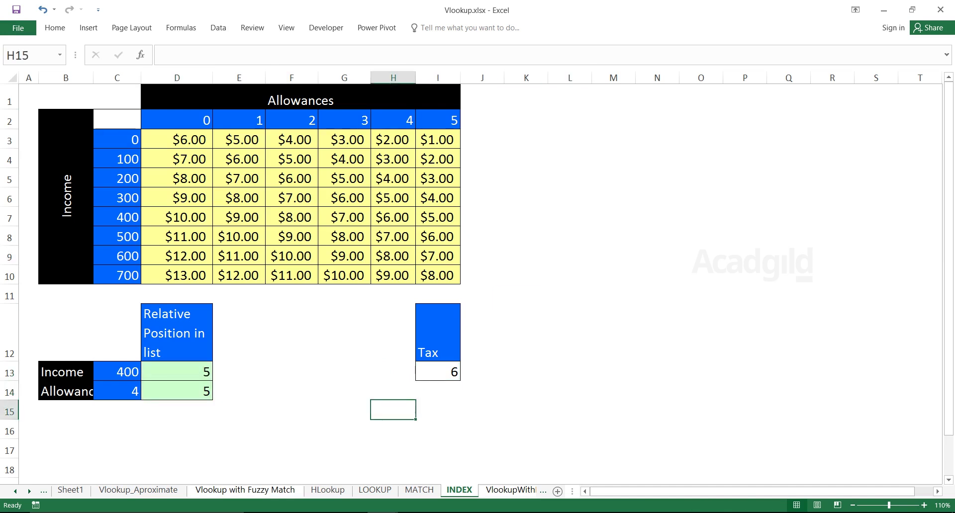
left_click(438, 410)
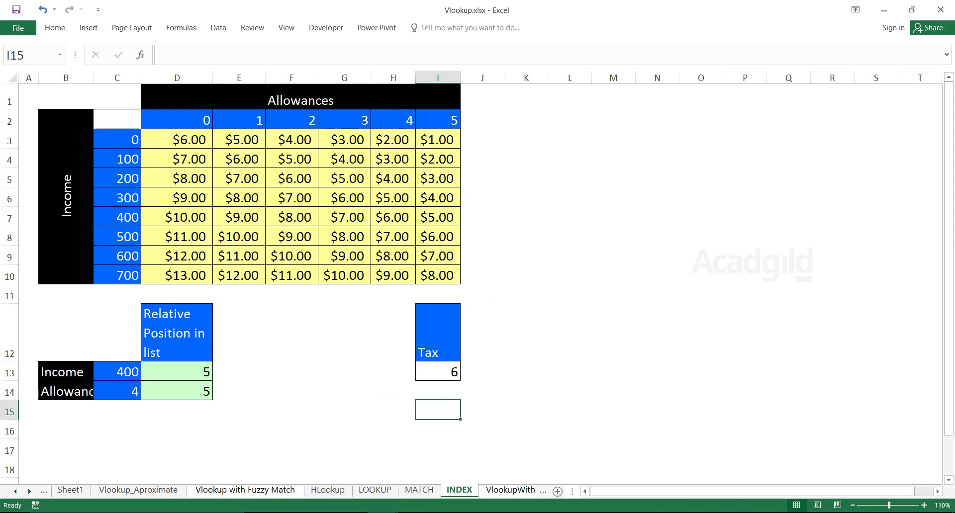
type("=Indext")
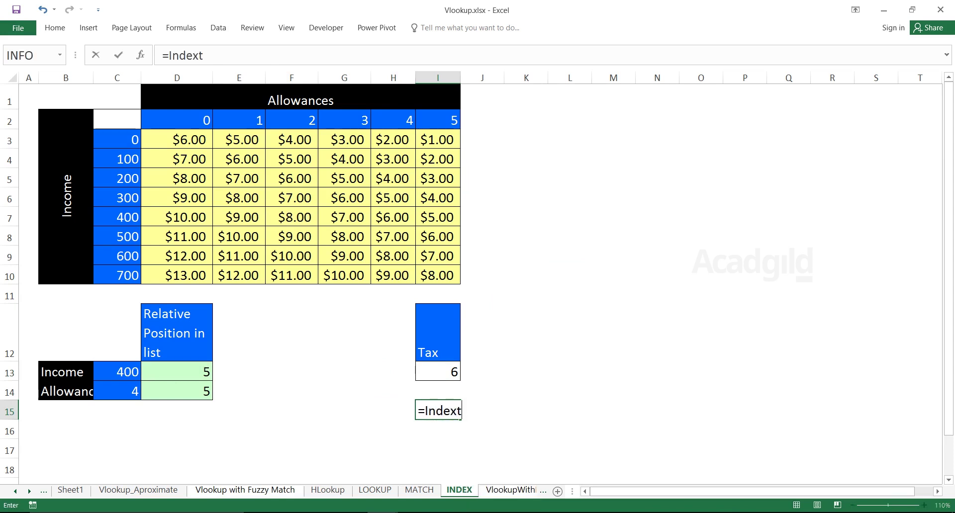
key("BackSpace")
key("Tab")
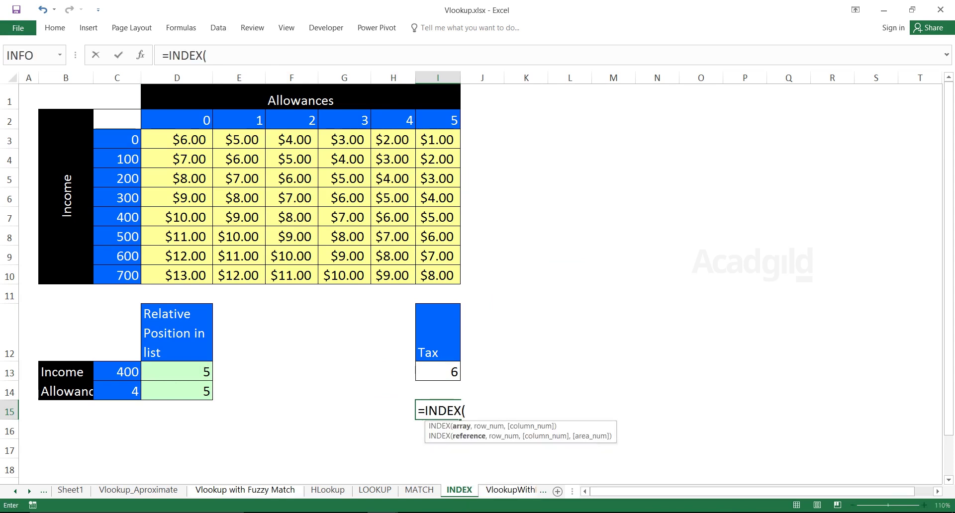
left_click_drag(164, 140, 455, 276)
type(",")
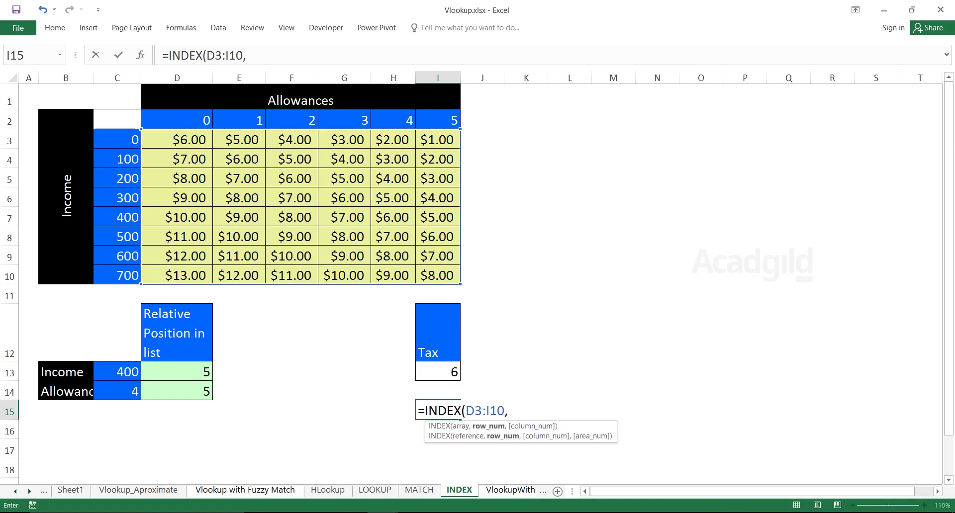
- Nest a MATCH as the INDEX row number, looking up C13 in C3:C10 with match type 0
type("match")
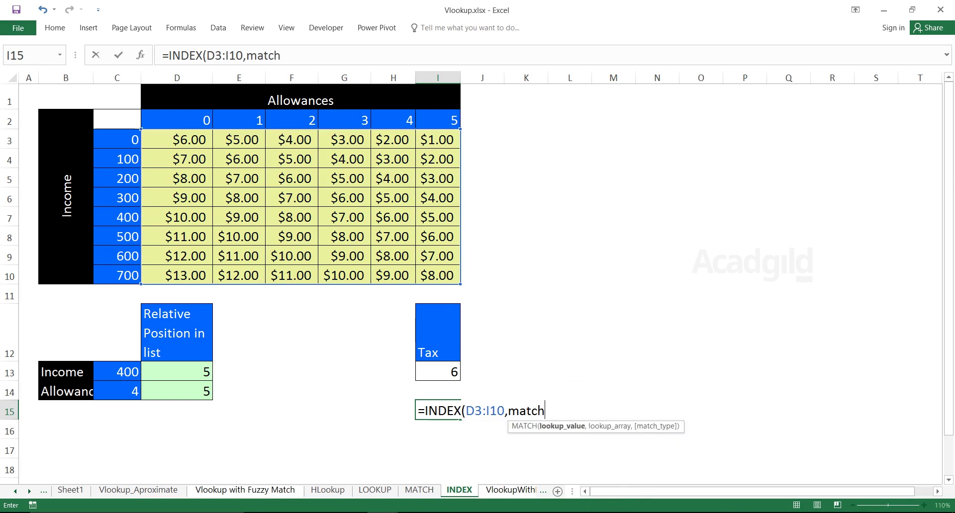
key("Tab")
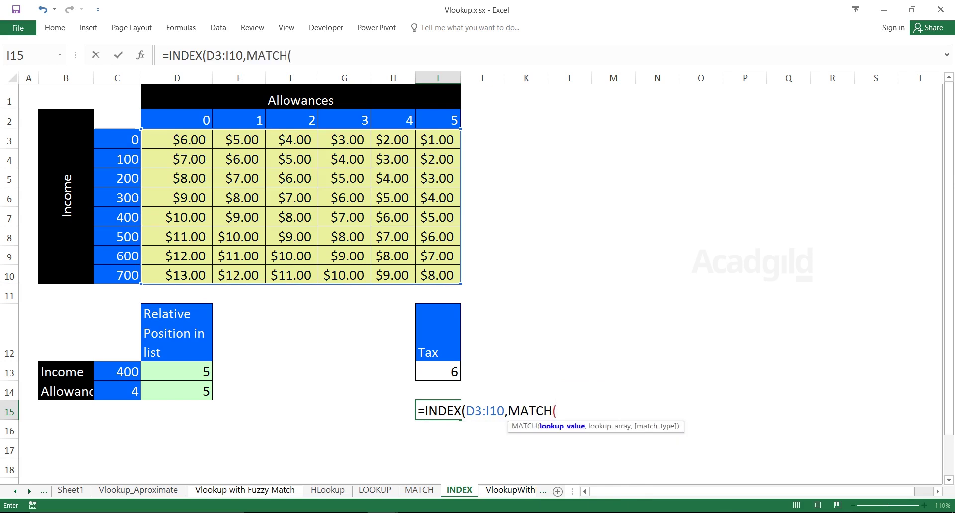
left_click(117, 372)
type(",")
left_click_drag(117, 139, 117, 275)
type(",0)")
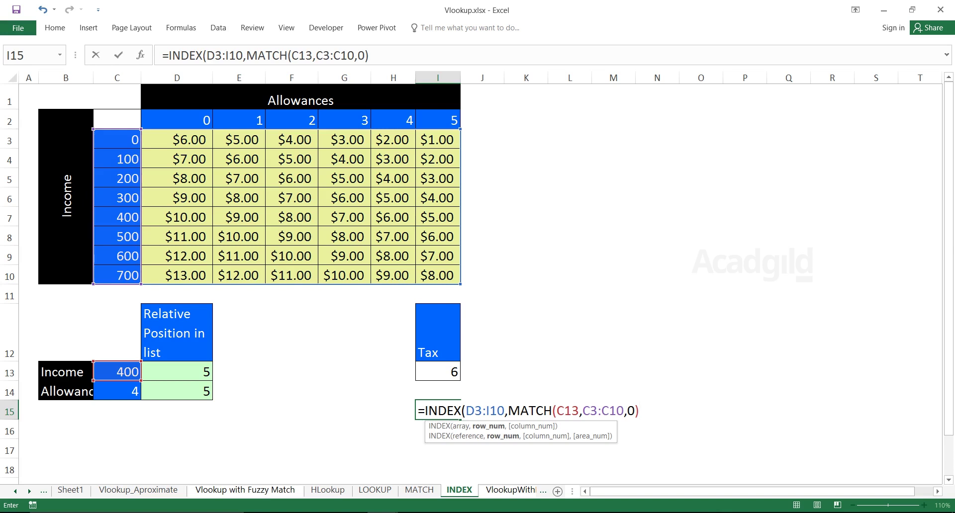
- Nest a second MATCH as the INDEX column number, looking up C14 in D2:I2 with match type 0, and complete the formula in I15
type(",")
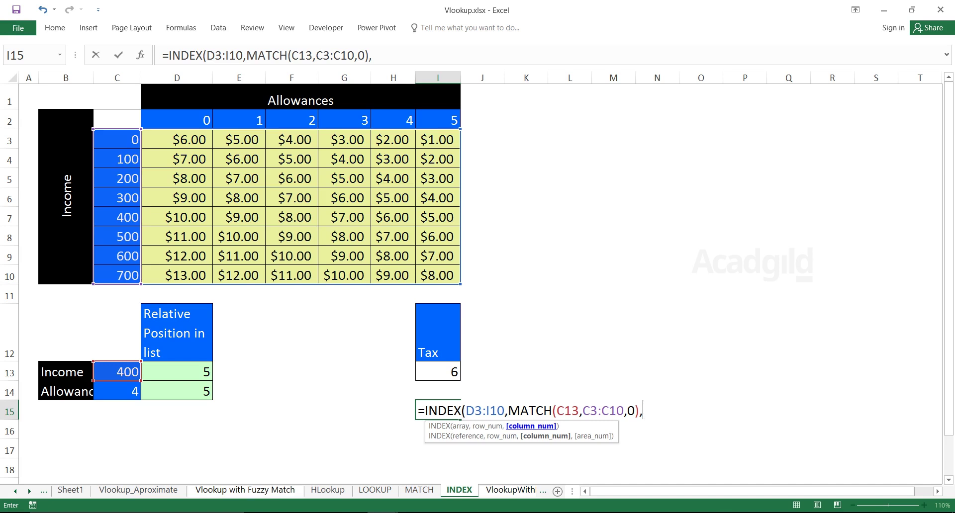
type("mat")
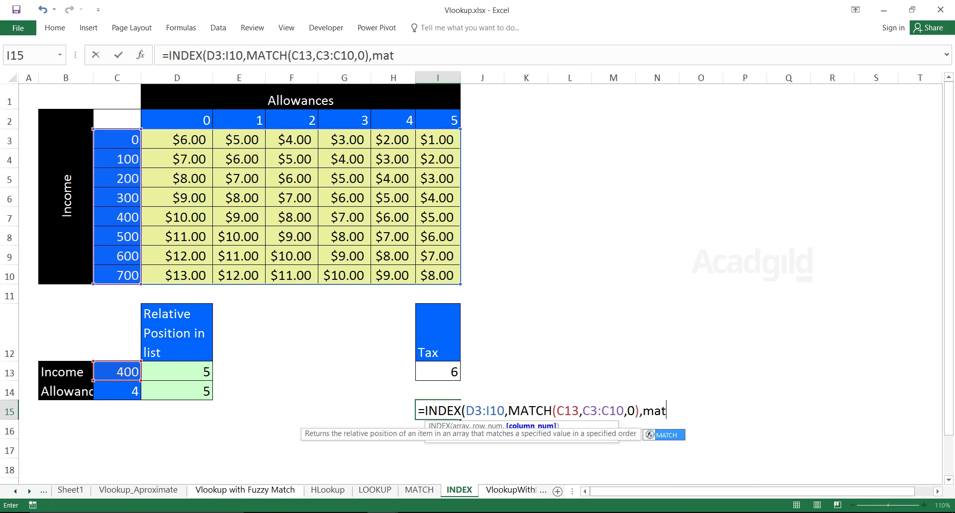
key("Tab")
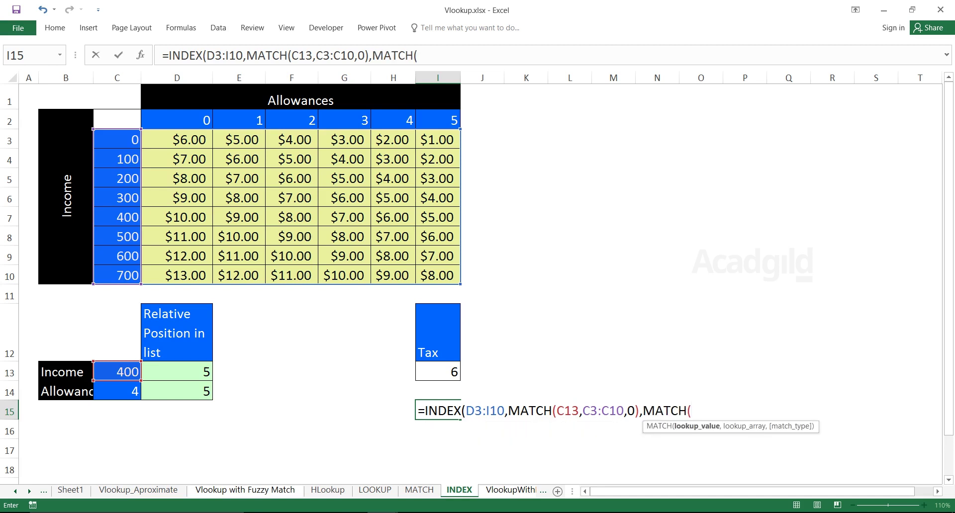
left_click(117, 392)
type(",")
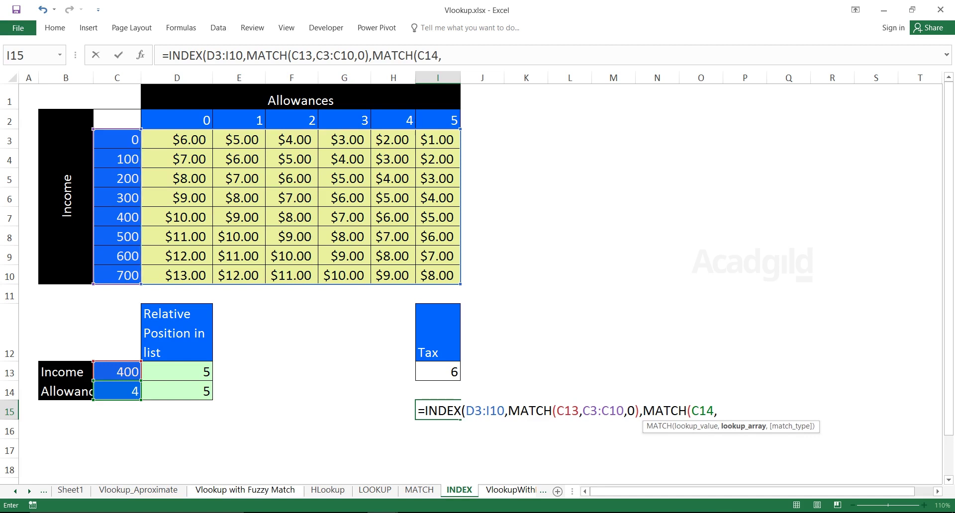
left_click_drag(177, 120, 438, 120)
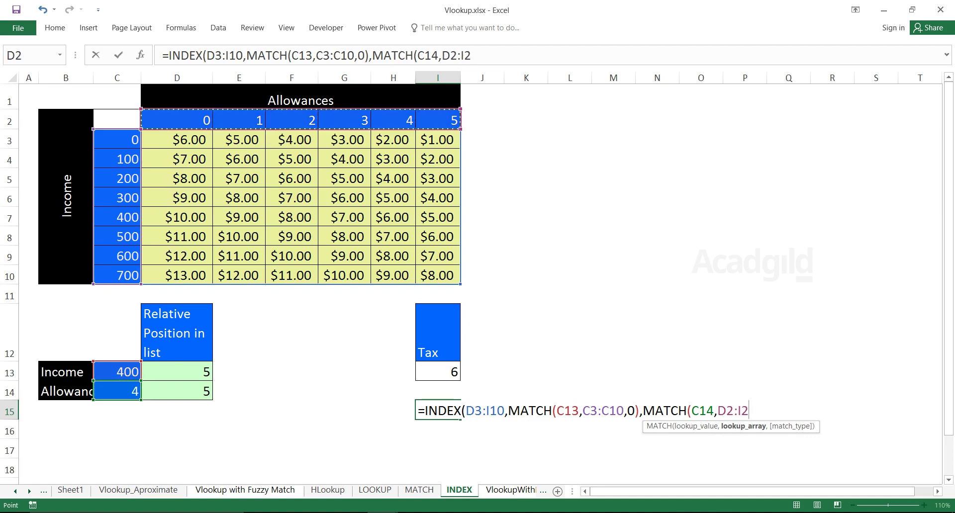
type(",0))")
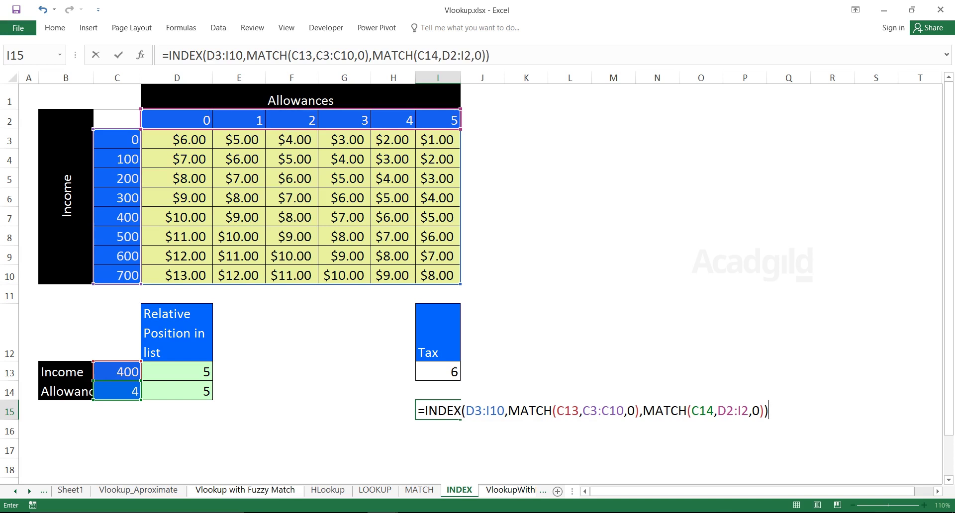
key("Return")
key("Up")
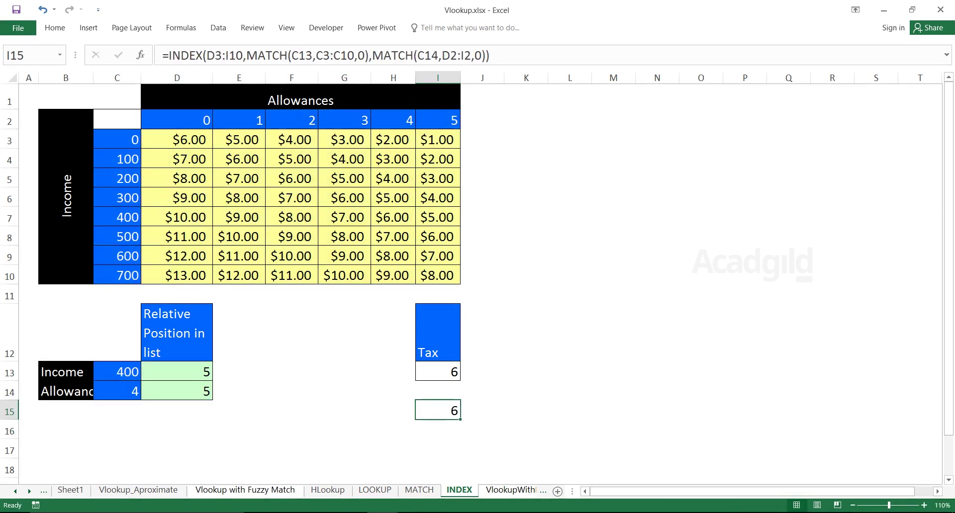
- Clear the helper formulas in D13:D14 and compare the Tax formulas in I13 and I15
left_click_drag(177, 372, 177, 392)
key("Delete")
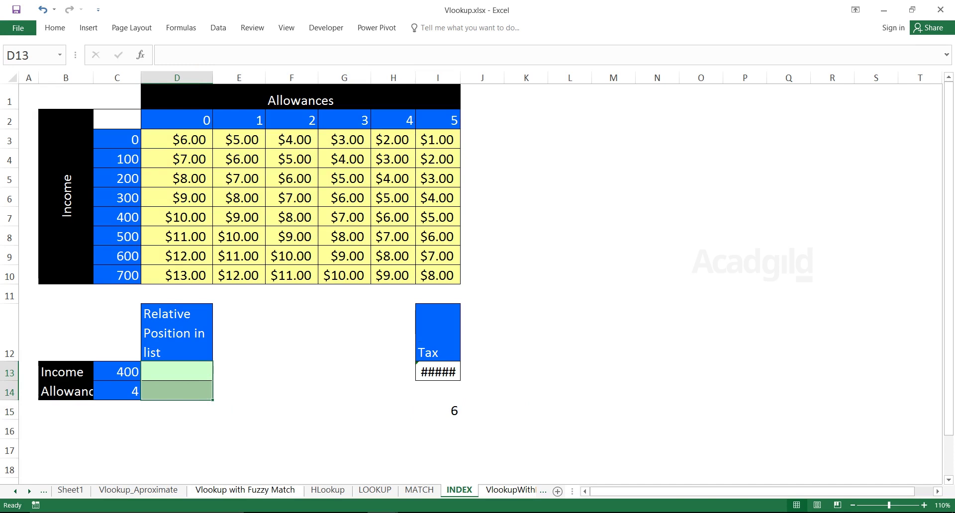
left_click(438, 372)
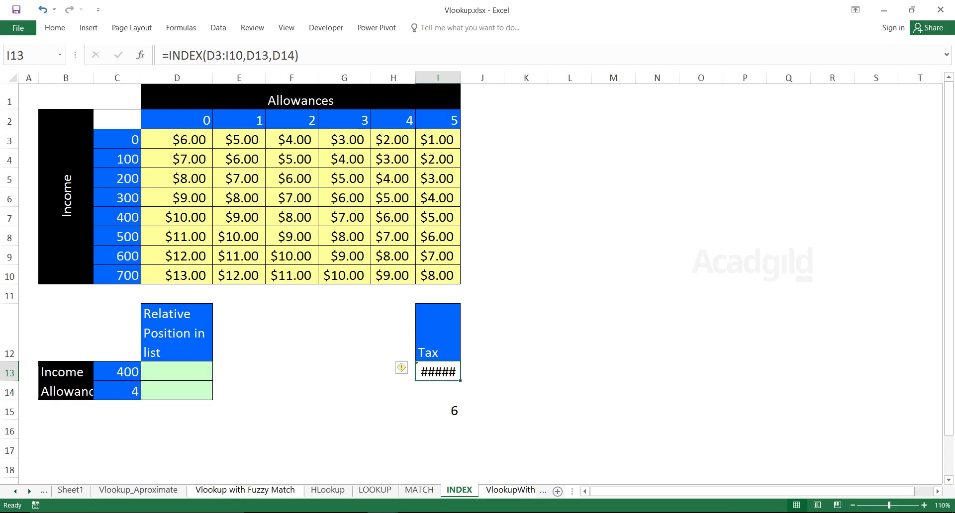
left_click(438, 411)
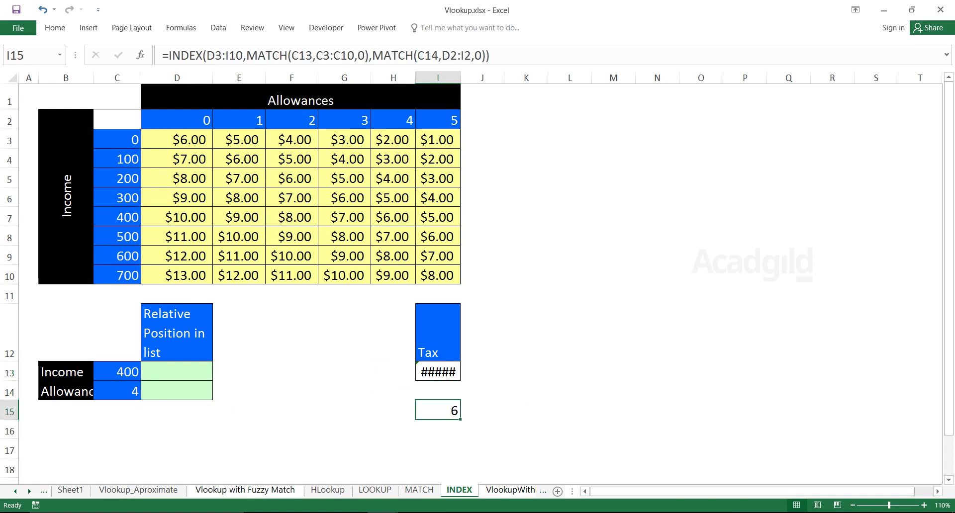
- Test the nested formula by setting the Income lookup value in C13 to 200 and the Allowance value in C14 to 4
left_click(117, 372)
type("200")
key("Return")
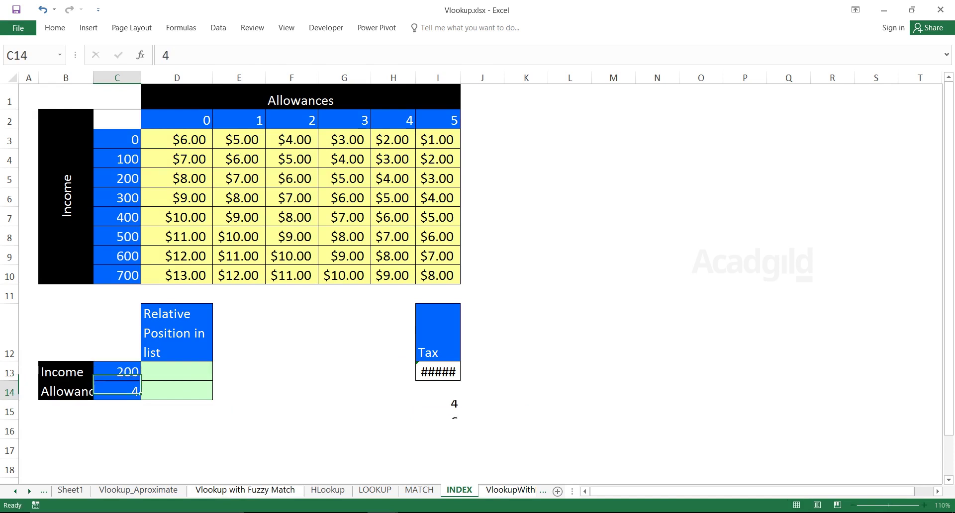
type("6")
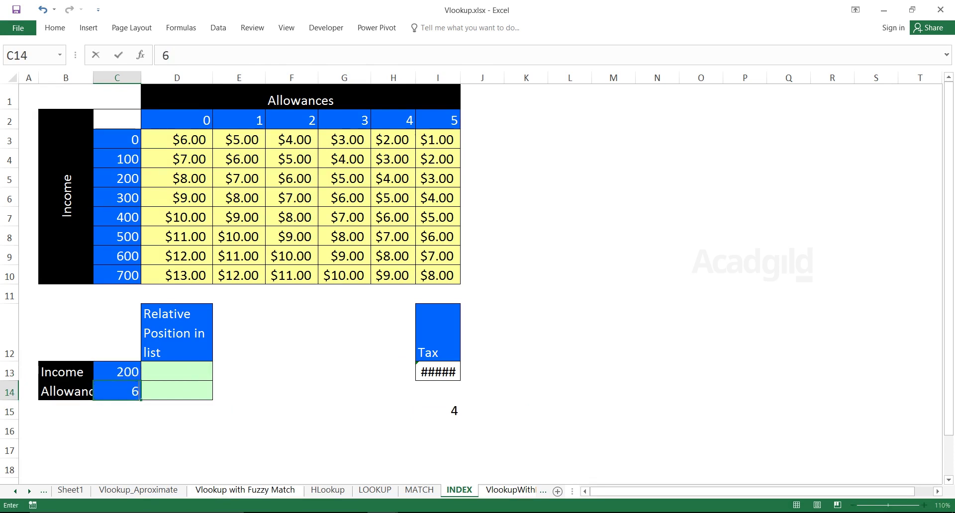
key("BackSpace")
type("4")
key("Return")
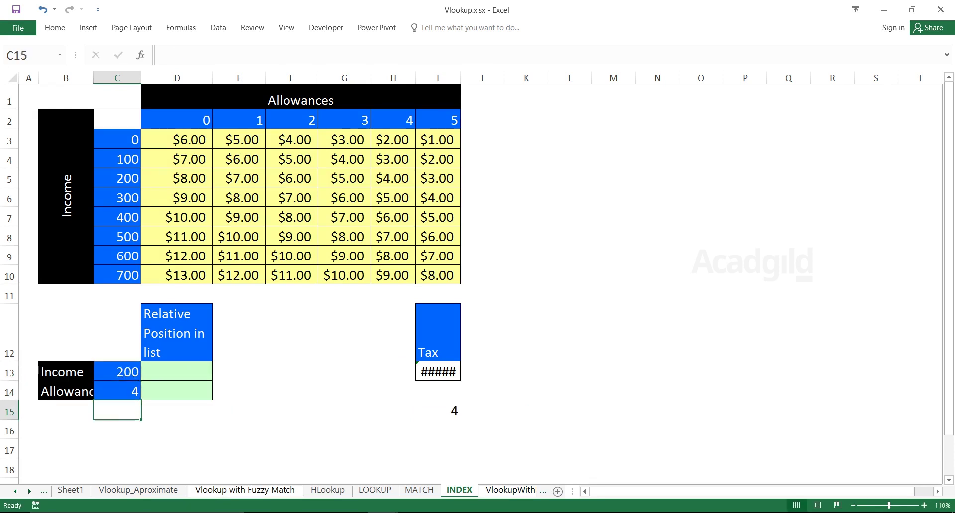
- Set the Allowance lookup value in C14 to 2 to test the nested formula with another allowance
key("Up")
type("2")
key("Return")
key("ctrl+Right")
left_click(177, 372)
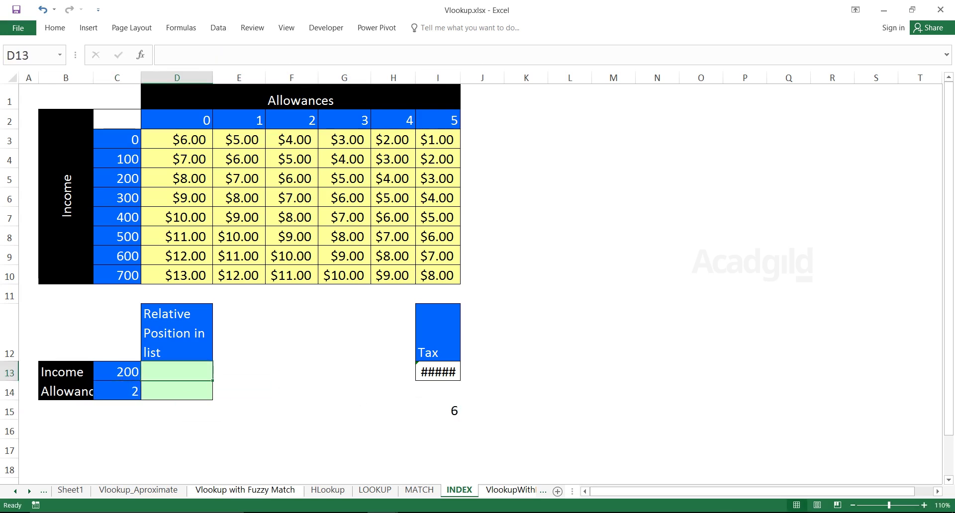
- Undo the test changes to the lookup values and the clearing of helper cells D13:D14
key("ctrl+z")
key("ctrl+z")
key("ctrl+z")
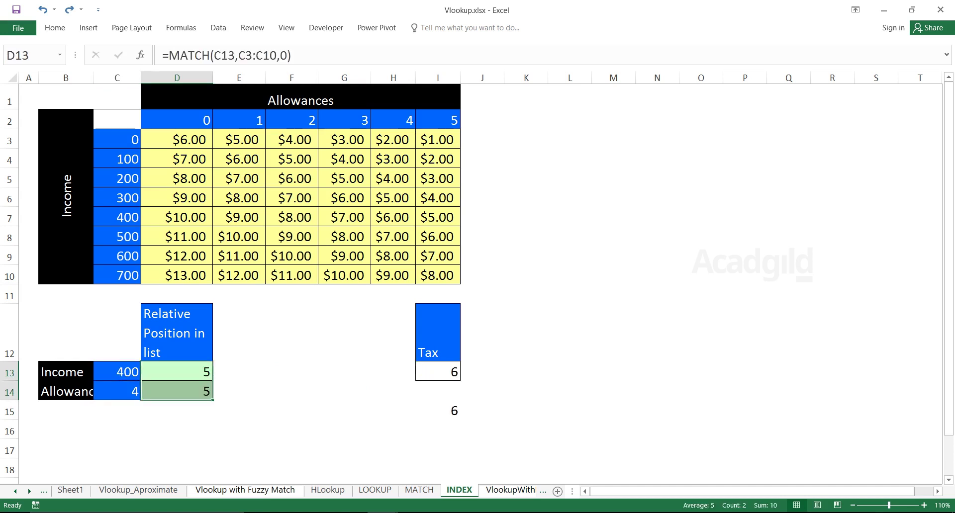
- Review the nested INDEX and MATCH formula in I15 against the income lookup range C3:C10
left_click(437, 411)
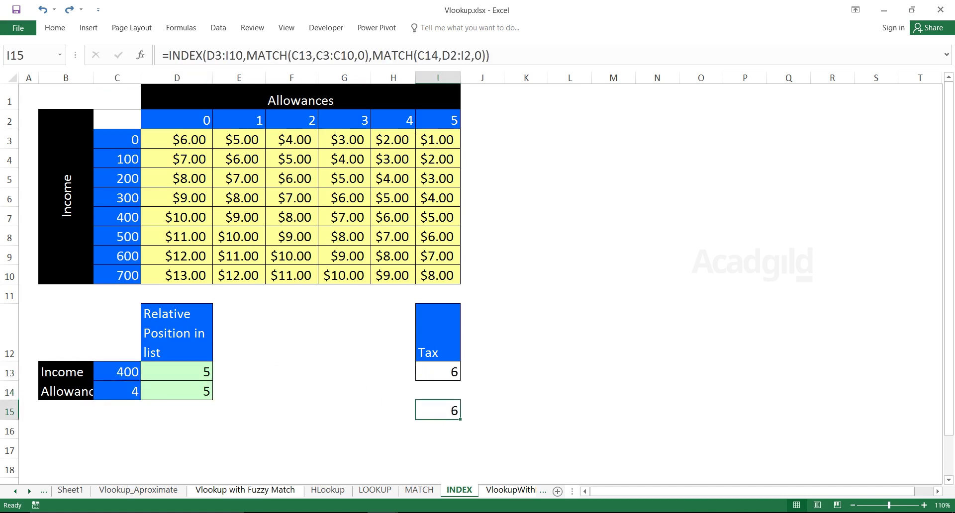
left_click_drag(117, 139, 117, 275)
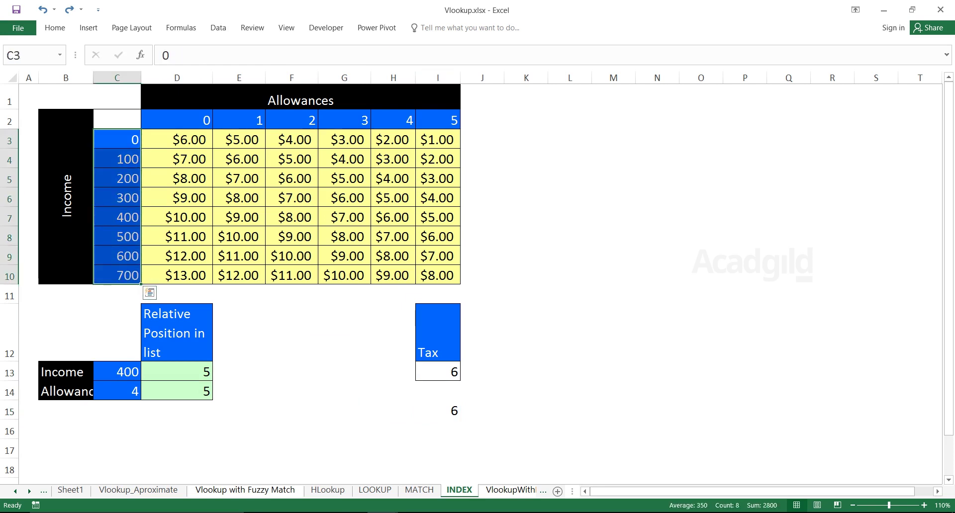
left_click(438, 411)
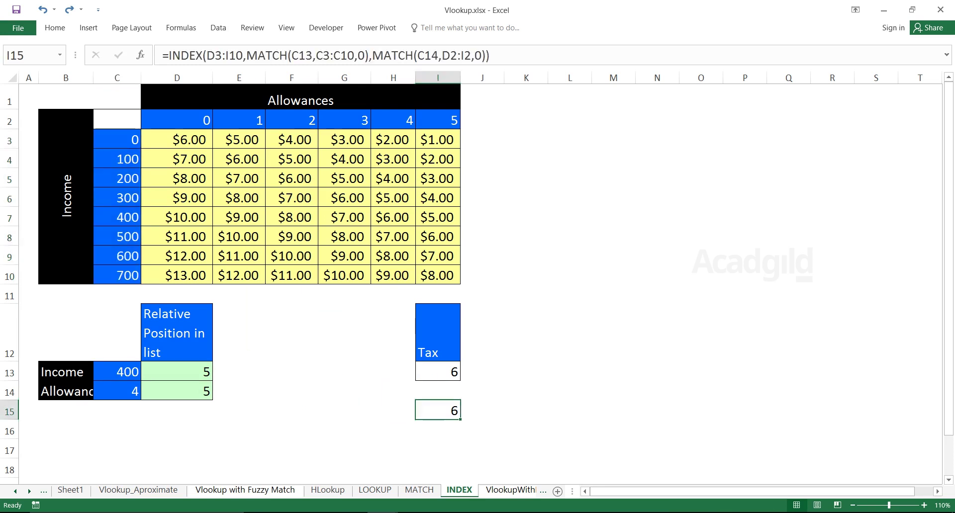